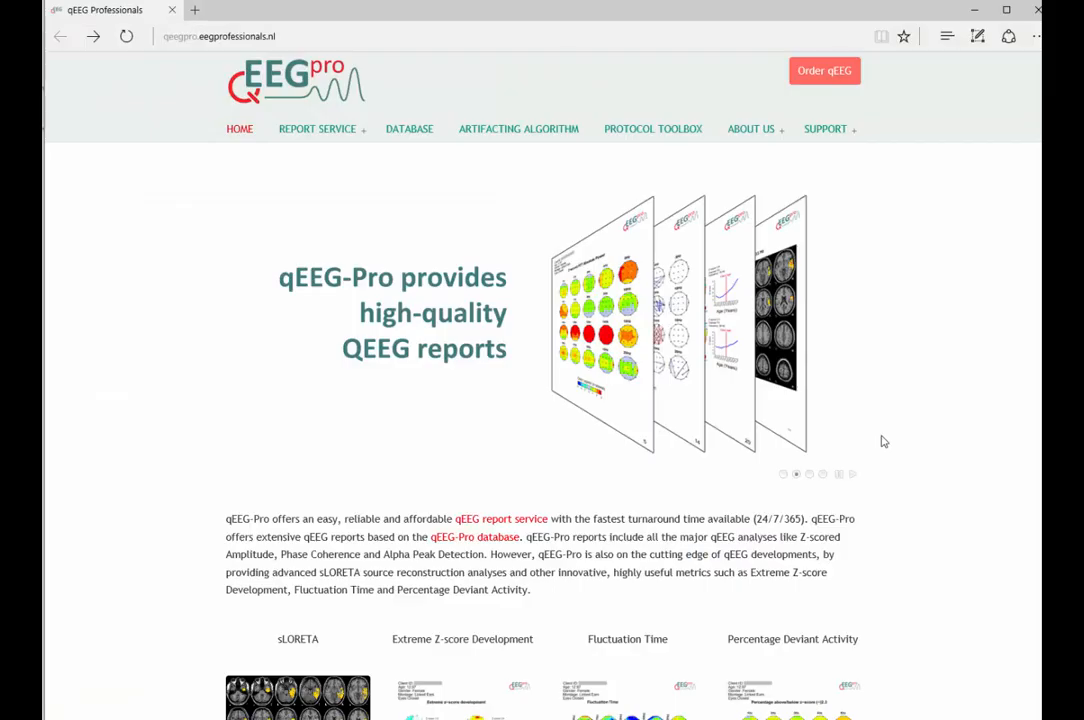
Go to the website nitrc.org.
click(300, 38)
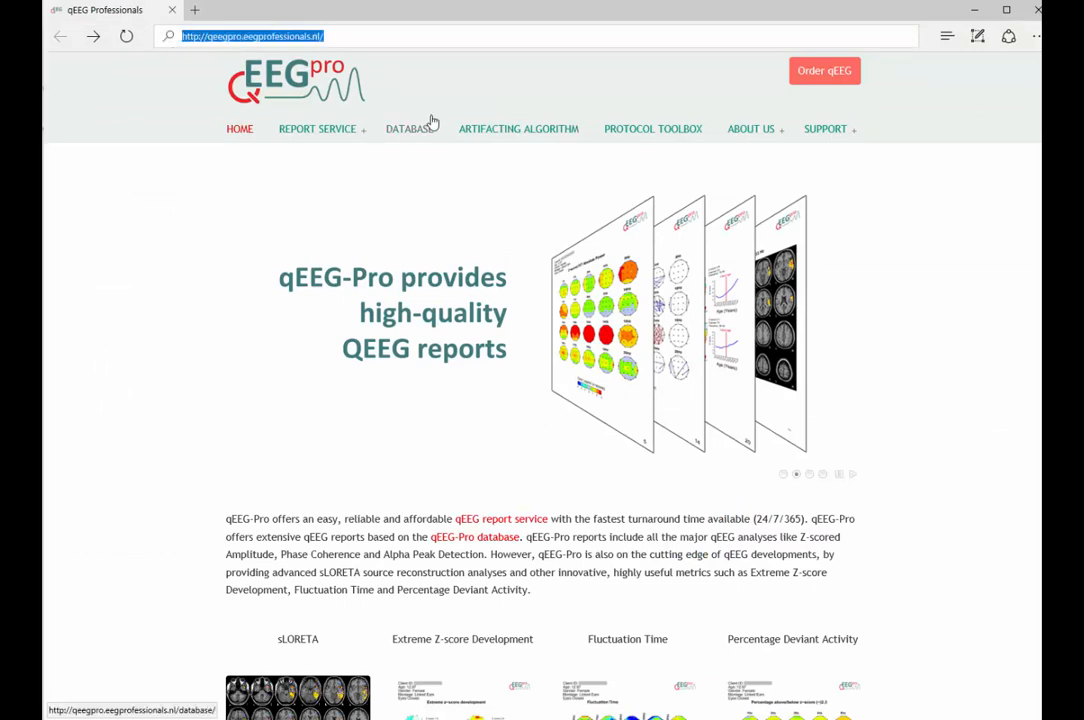
text(nit)
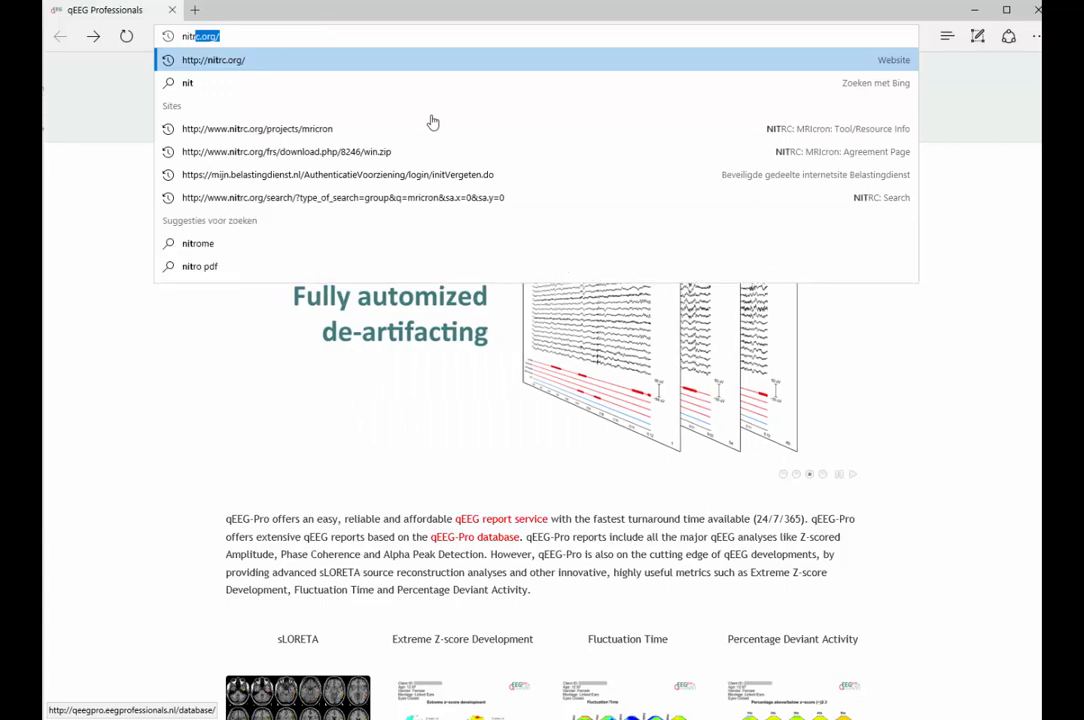
text(rc.org)
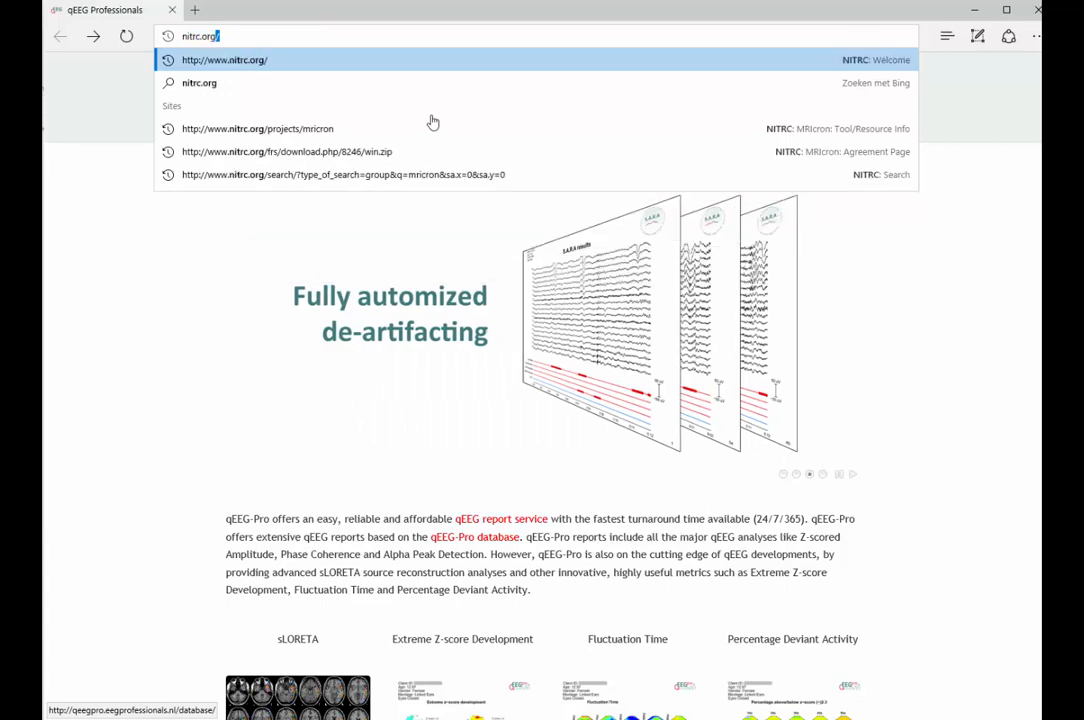
key(Return)
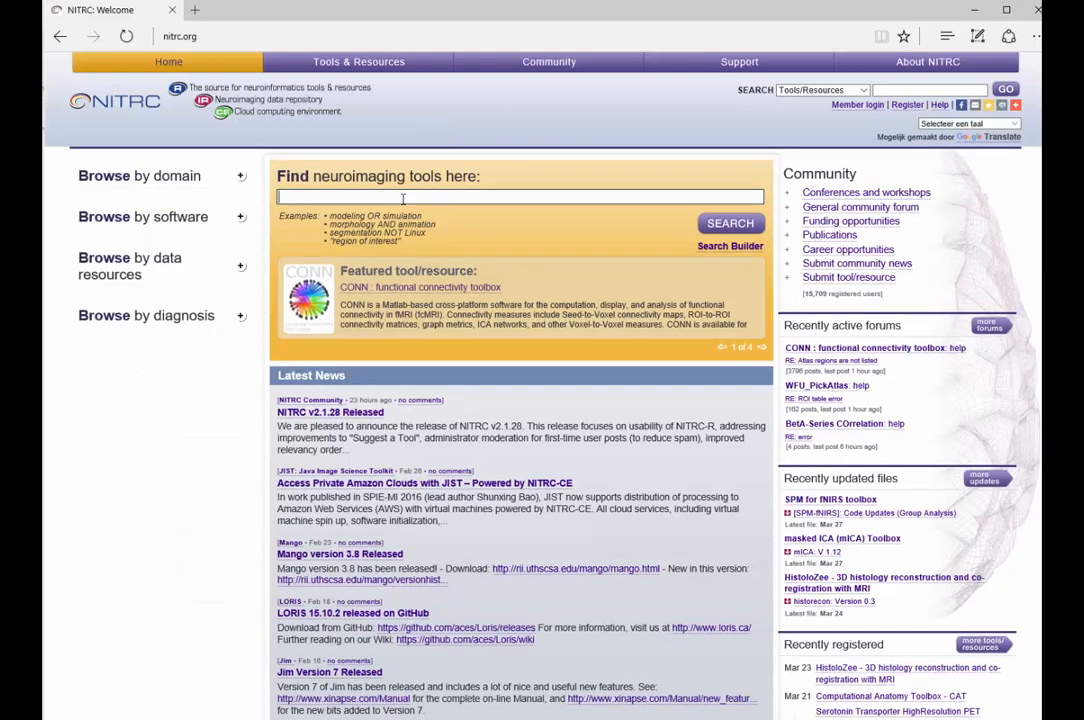
Search the neuroimaging tools for "mricron" and go to the MRIcron project page.
click(403, 198)
text(mricron)
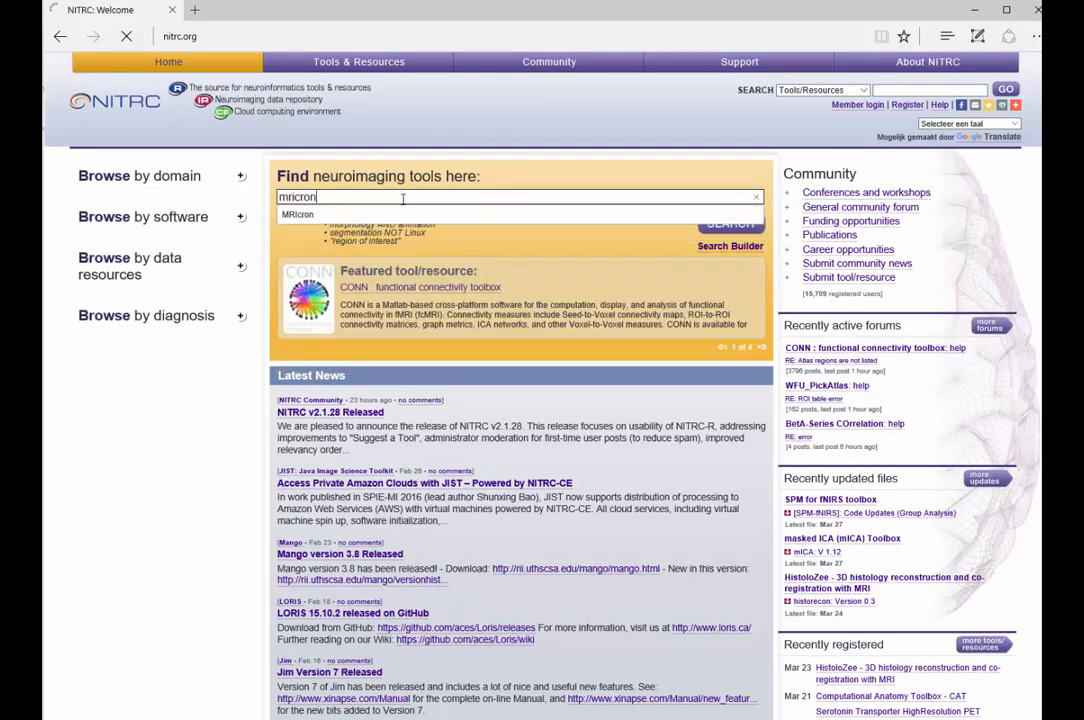
key(Return)
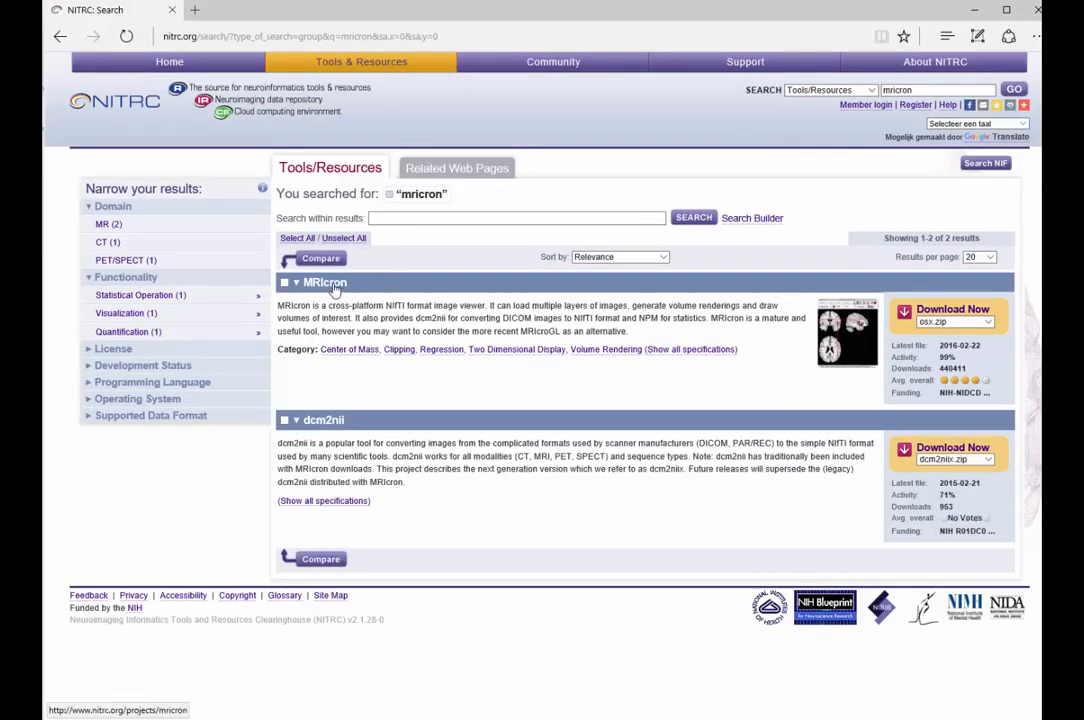
click(334, 285)
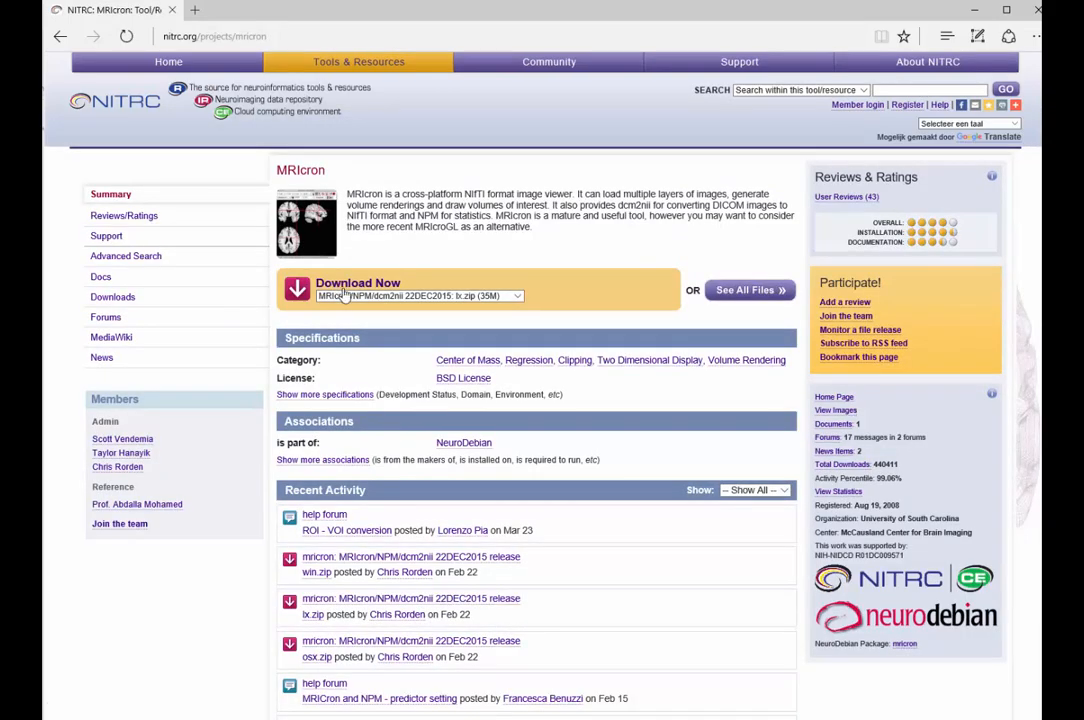
Download the Windows package "MRIcron/NPM/dcm2nii 22DEC2015: win.zip" and accept its license agreement.
click(408, 300)
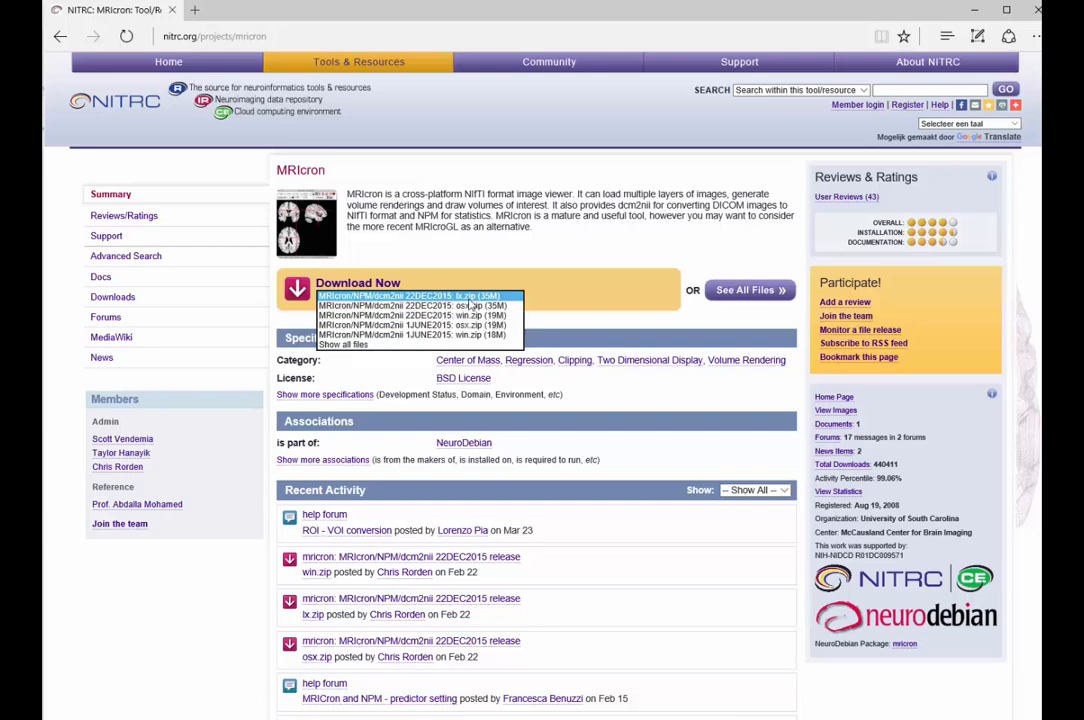
click(430, 315)
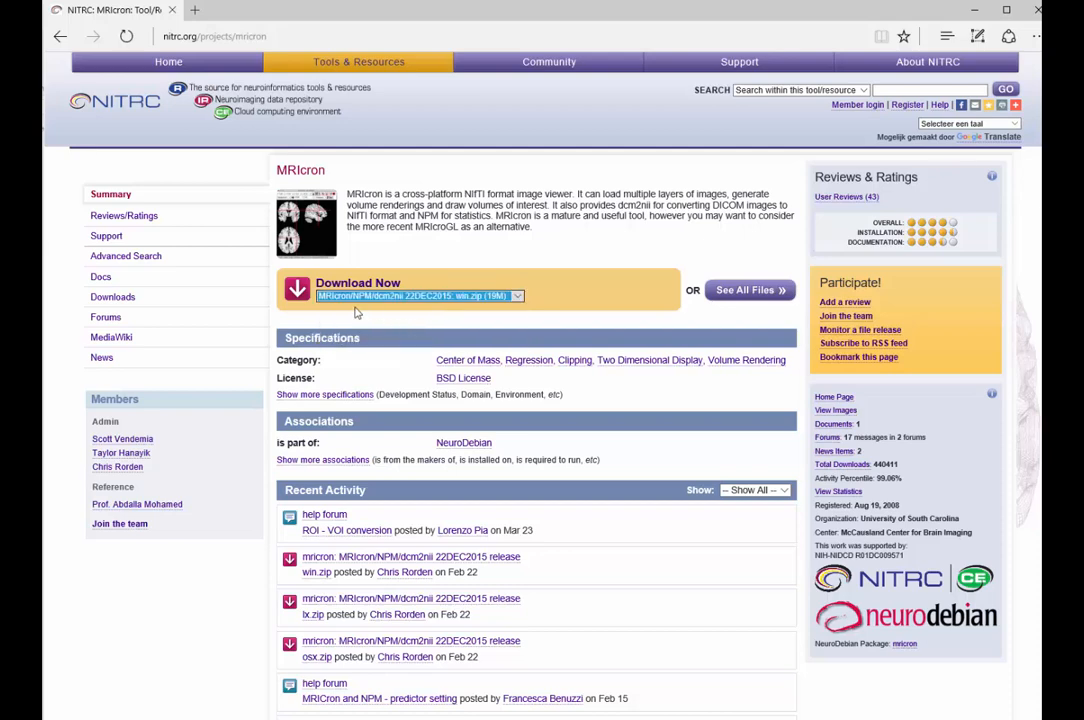
click(298, 290)
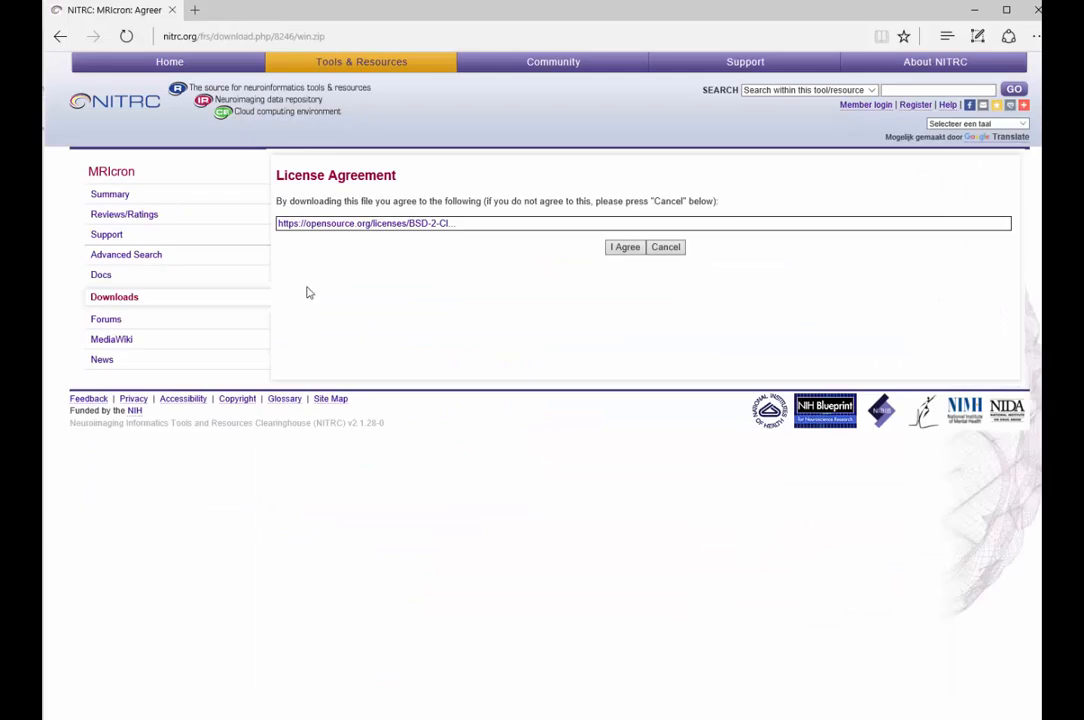
click(618, 252)
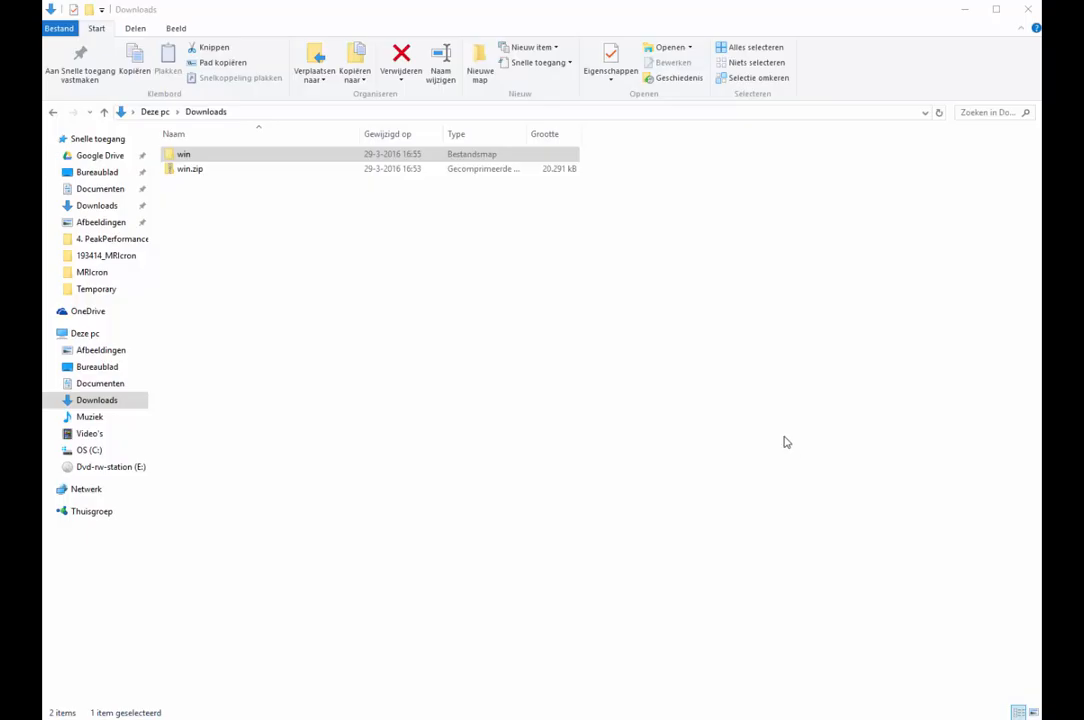
Launch mricron.exe from the mricron subfolder of the extracted win folder in Downloads.
click(184, 160)
double_click(184, 160)
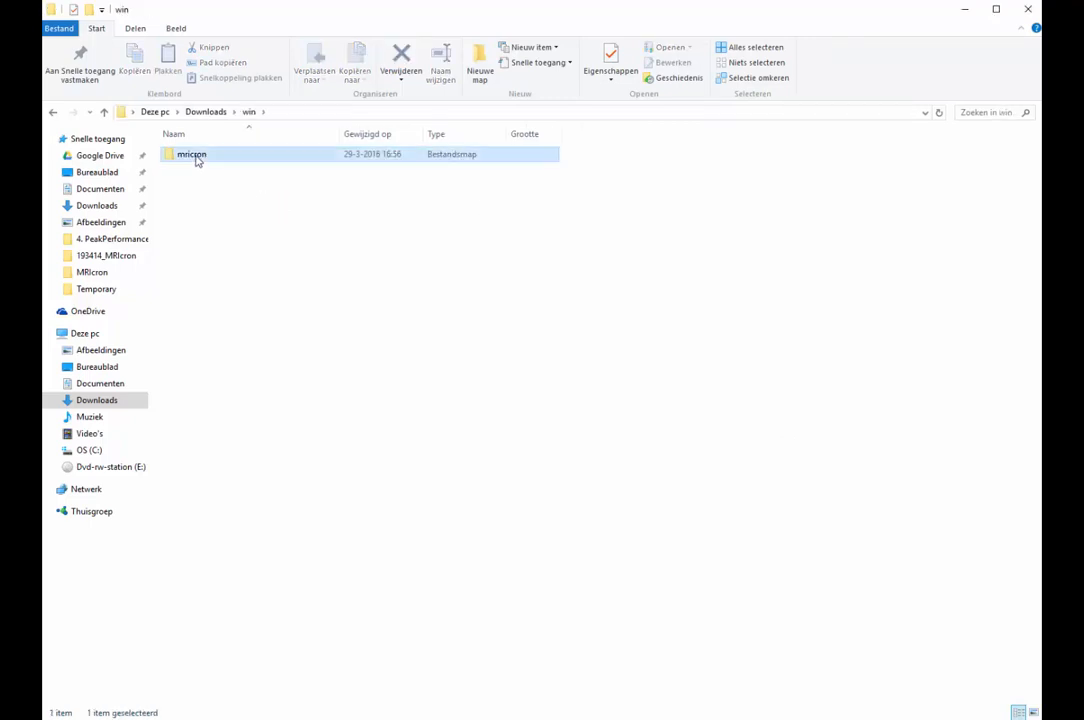
double_click(197, 157)
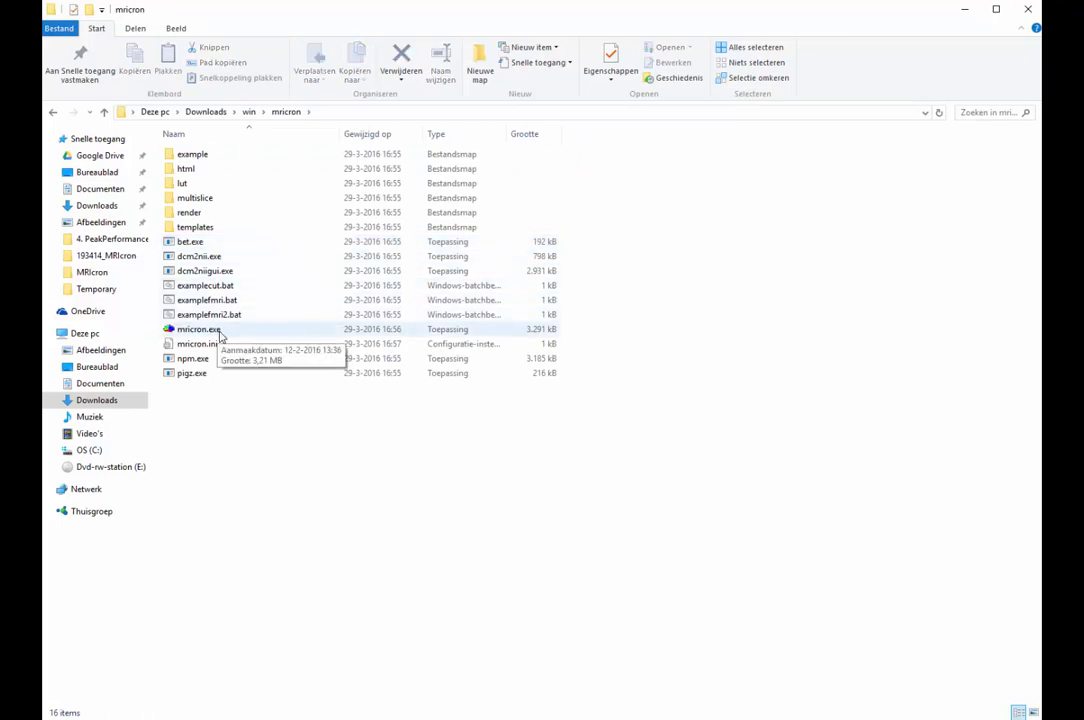
click(220, 335)
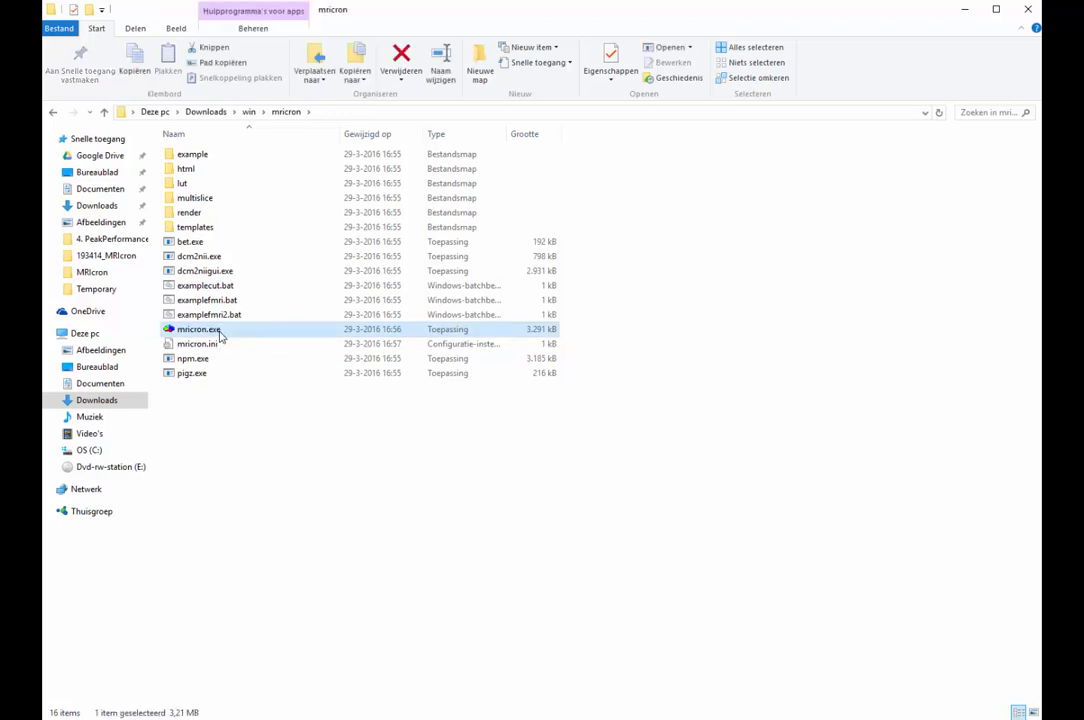
double_click(220, 337)
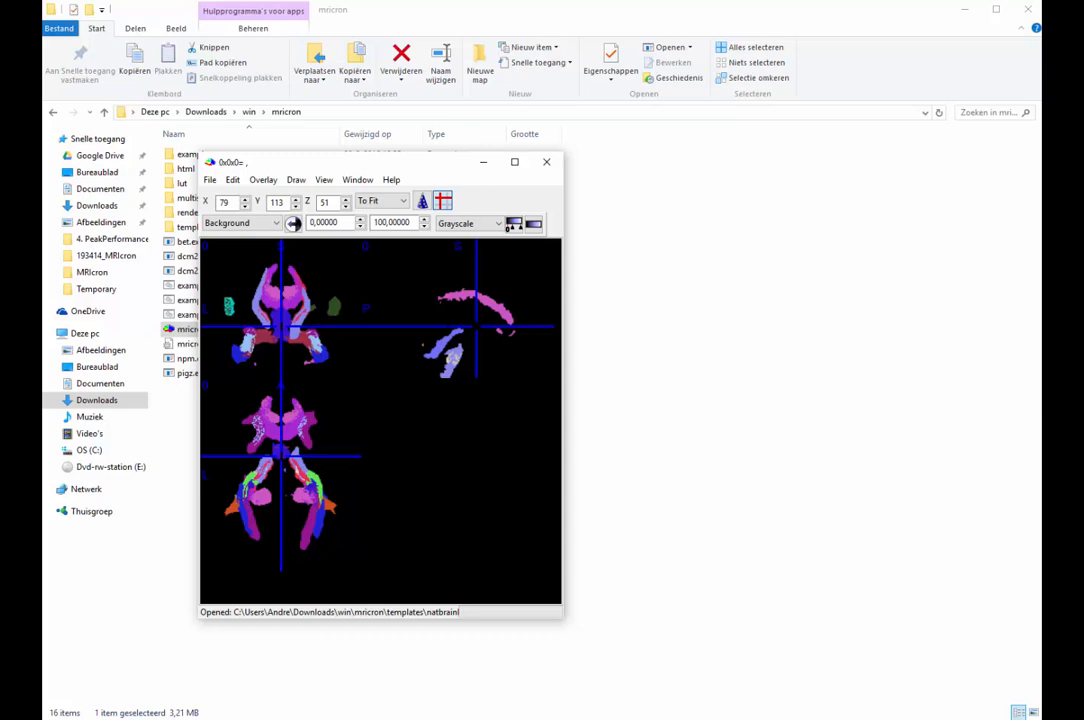
Load Anatomical_Template_SkullStripped.nii.gz as the background image in MRIcron.
click(210, 180)
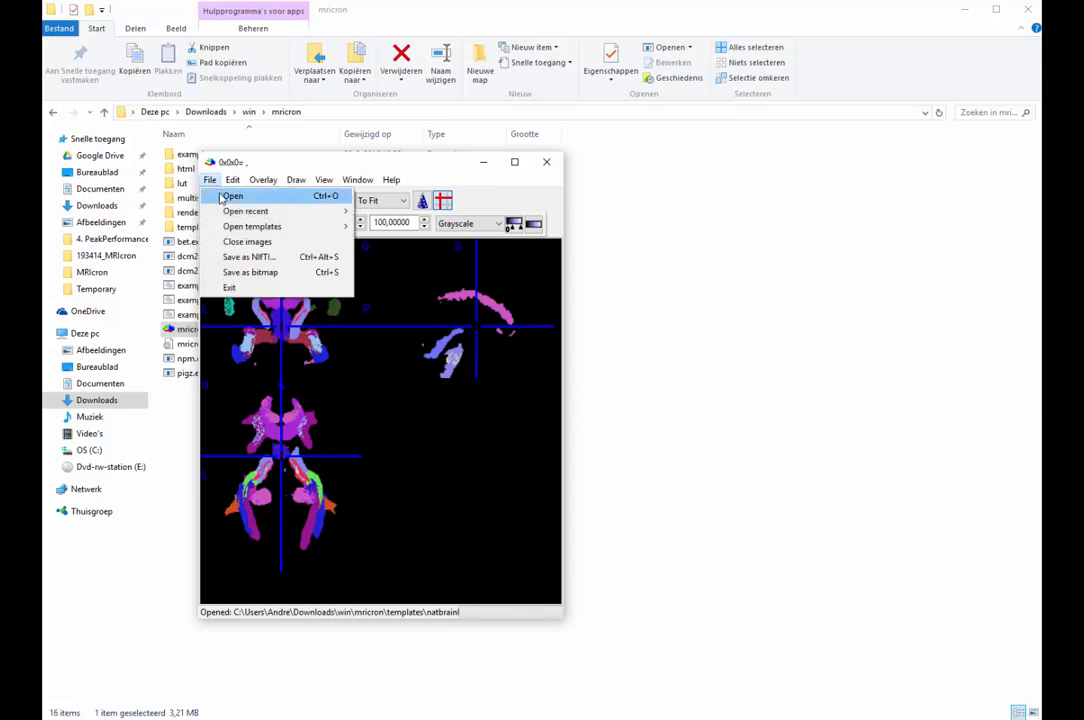
click(240, 196)
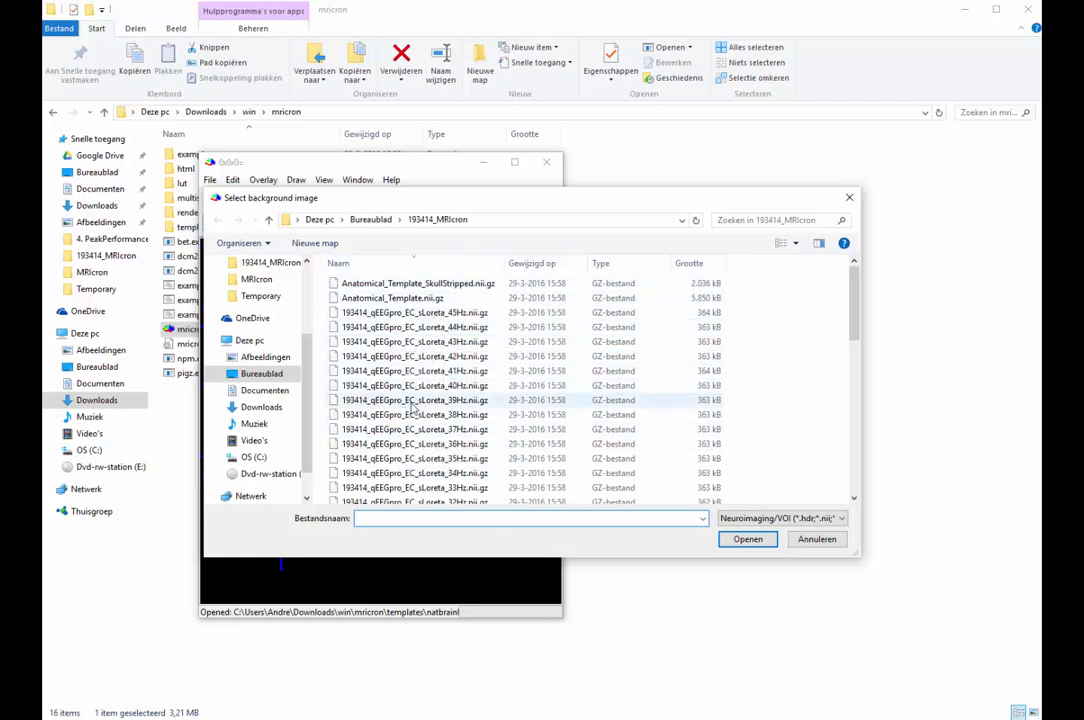
click(438, 299)
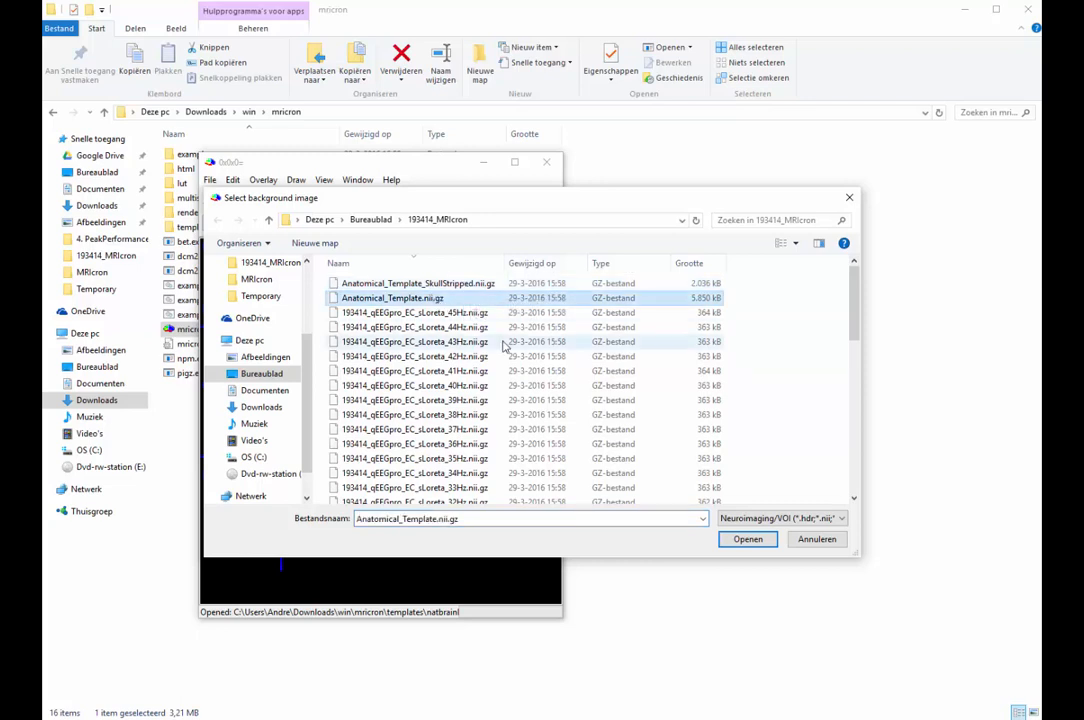
click(455, 314)
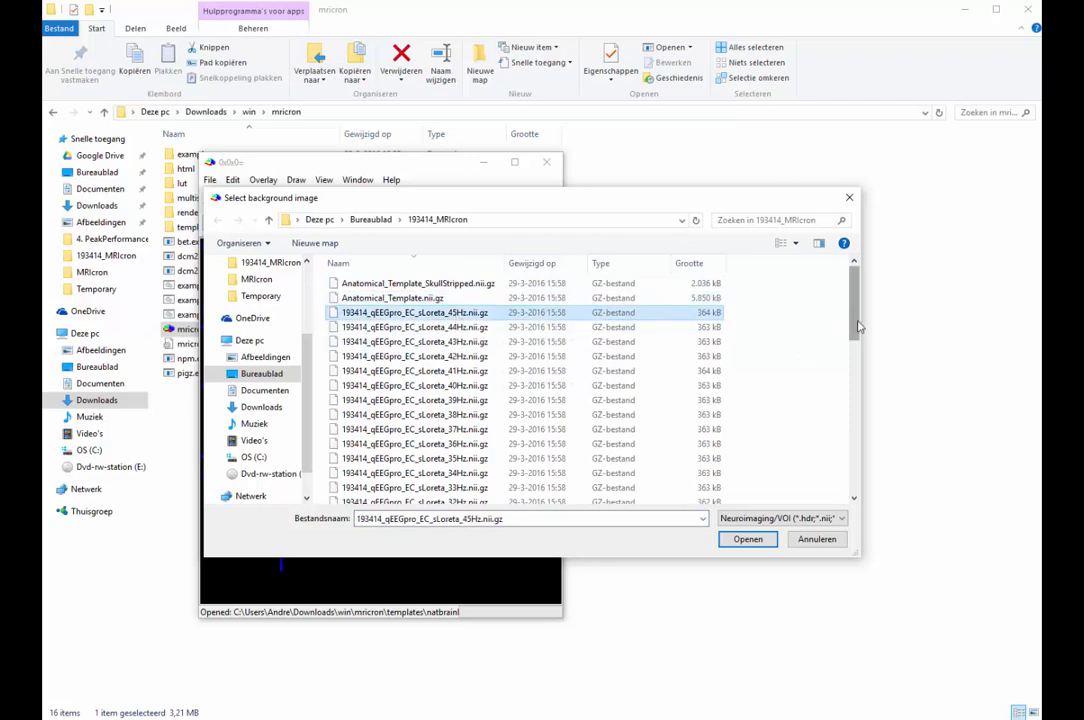
drag(856, 325, 830, 486)
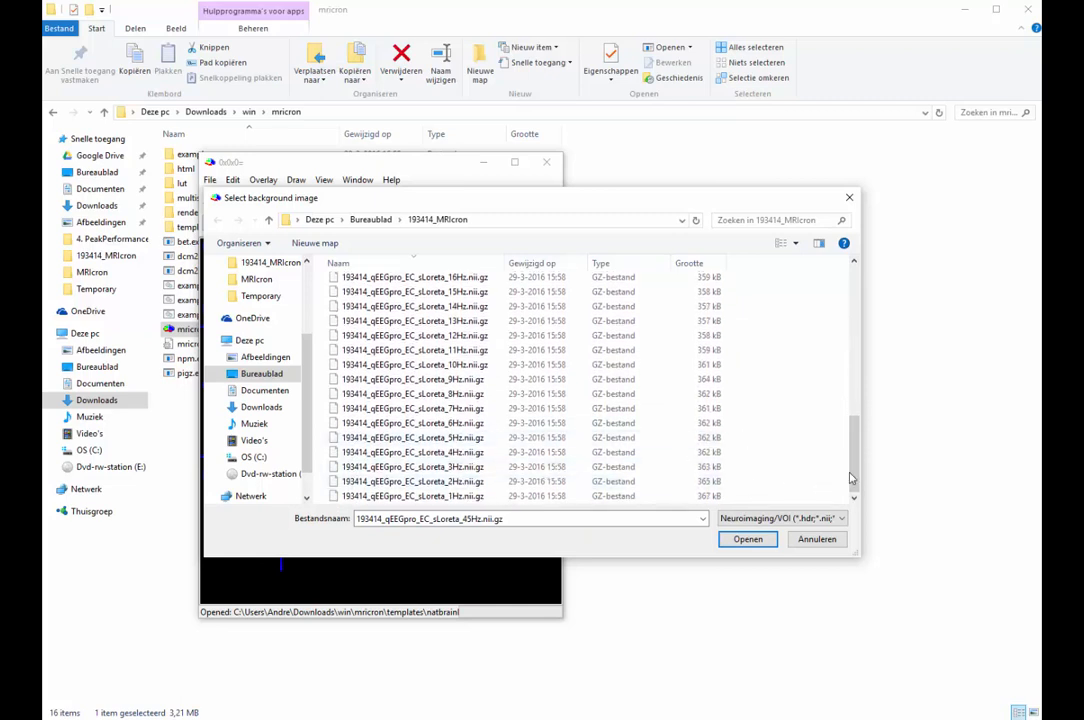
drag(853, 445, 844, 329)
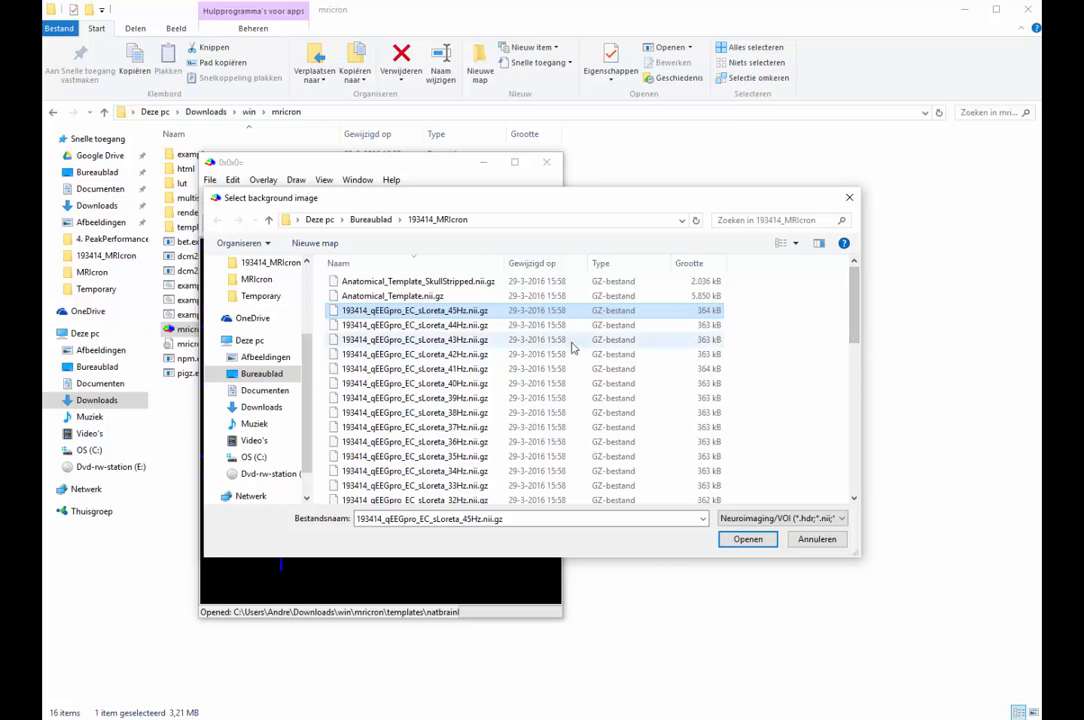
double_click(464, 282)
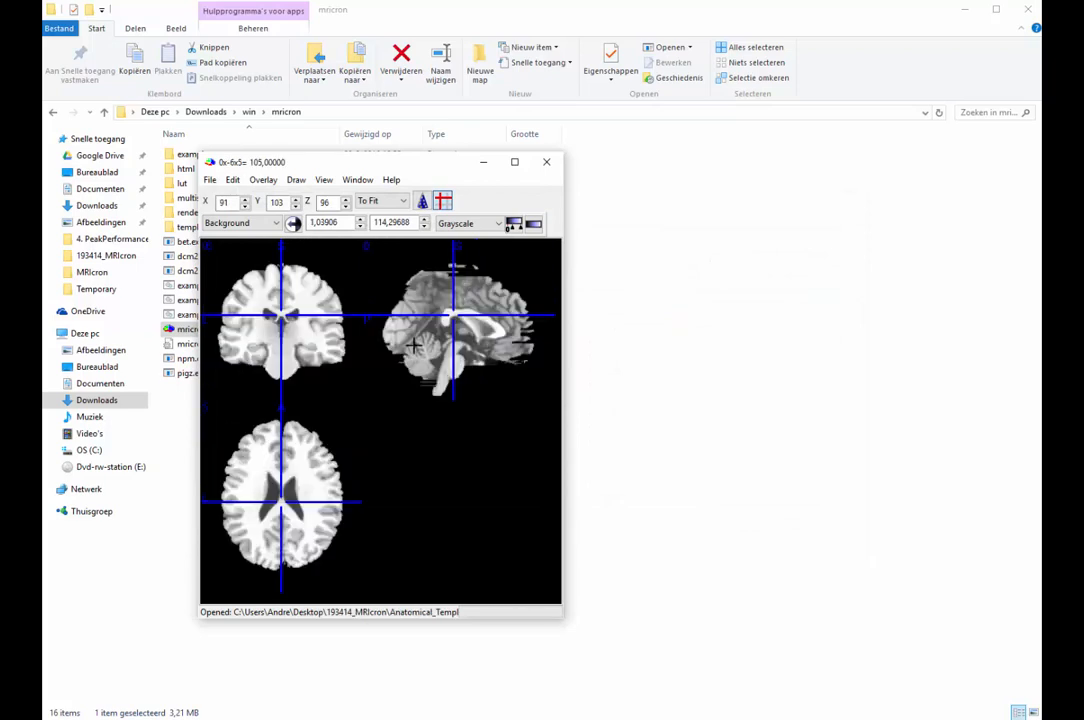
Inspect the brain template by moving the crosshair around the axial and coronal slices.
click(287, 498)
drag(287, 498, 268, 516)
drag(293, 328, 293, 310)
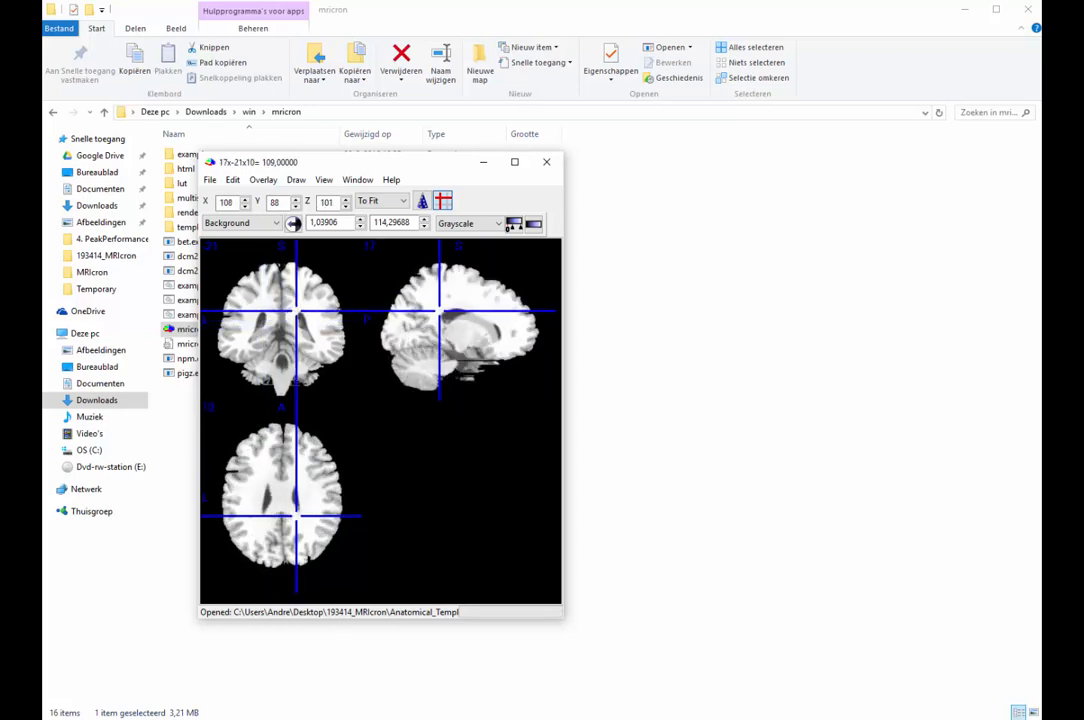
drag(287, 444, 267, 510)
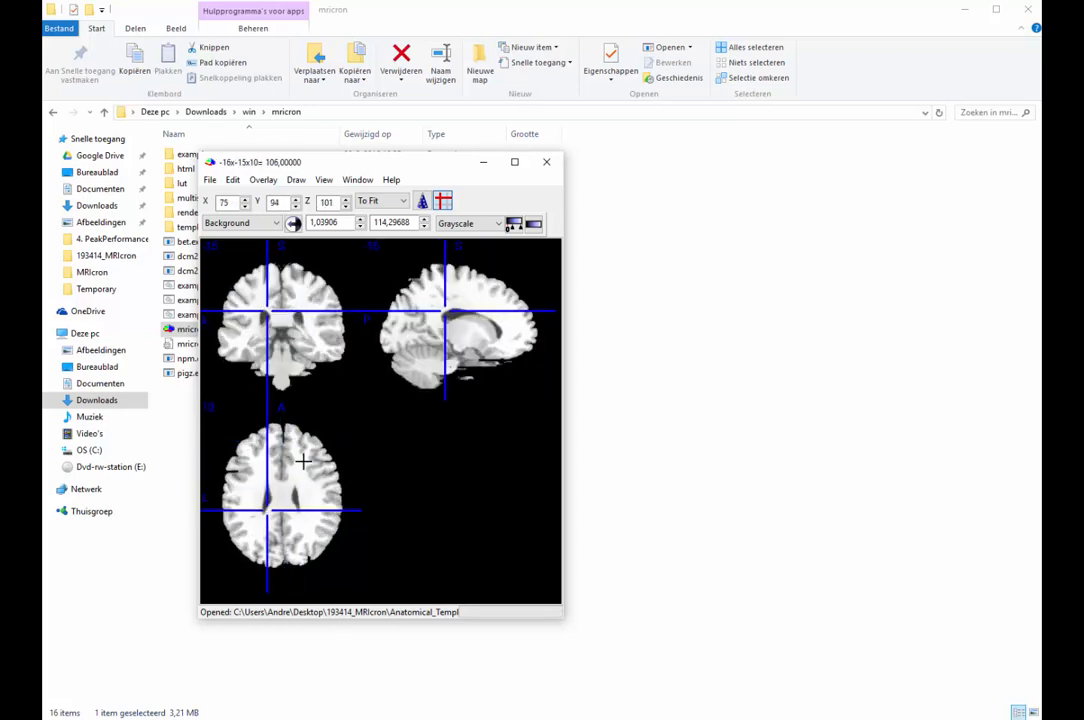
Add the qEEGpro EC sLoreta 17Hz file as an overlay on the brain template.
click(263, 180)
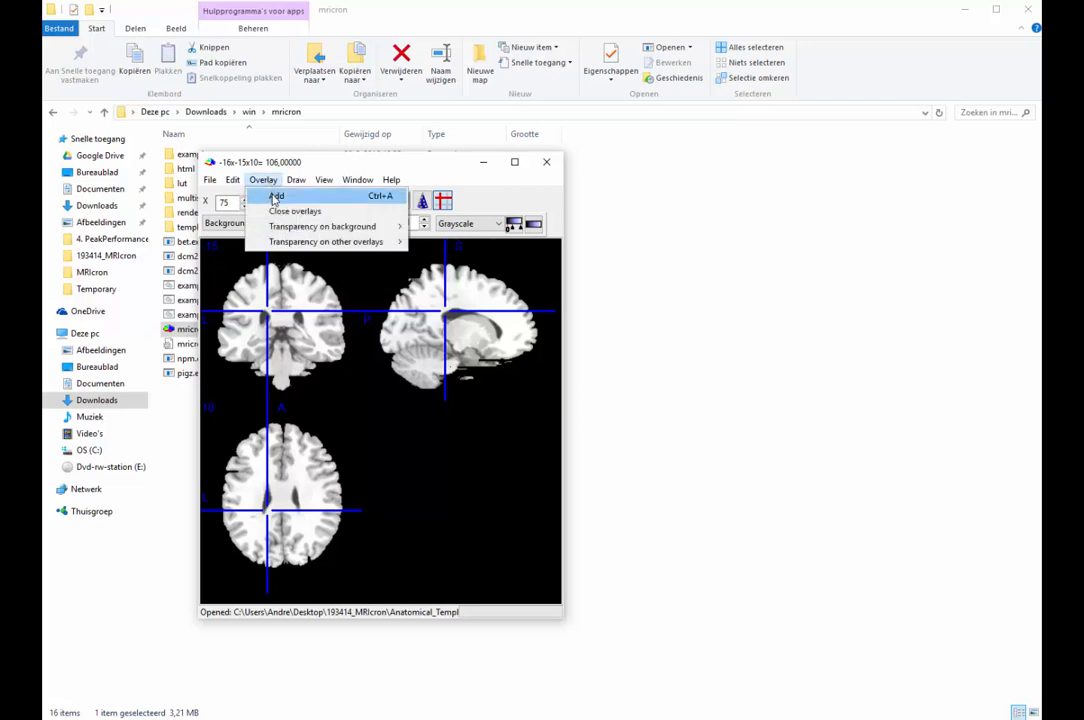
click(275, 196)
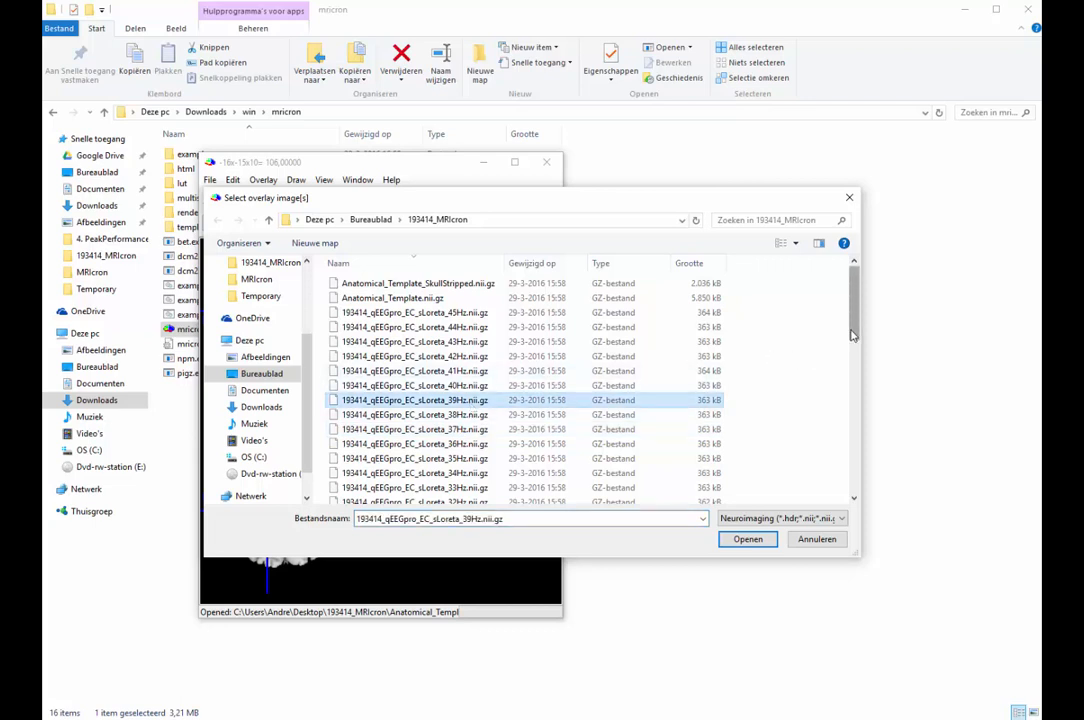
scroll(849, 350, down, 1)
drag(851, 350, 838, 405)
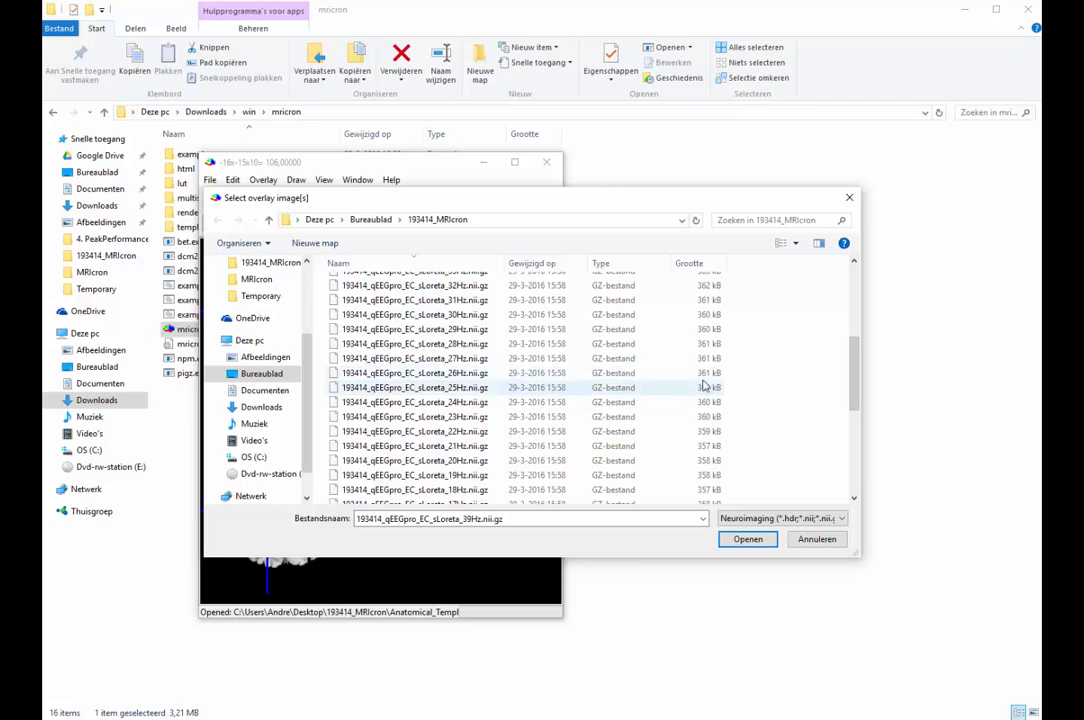
scroll(815, 423, down, 1)
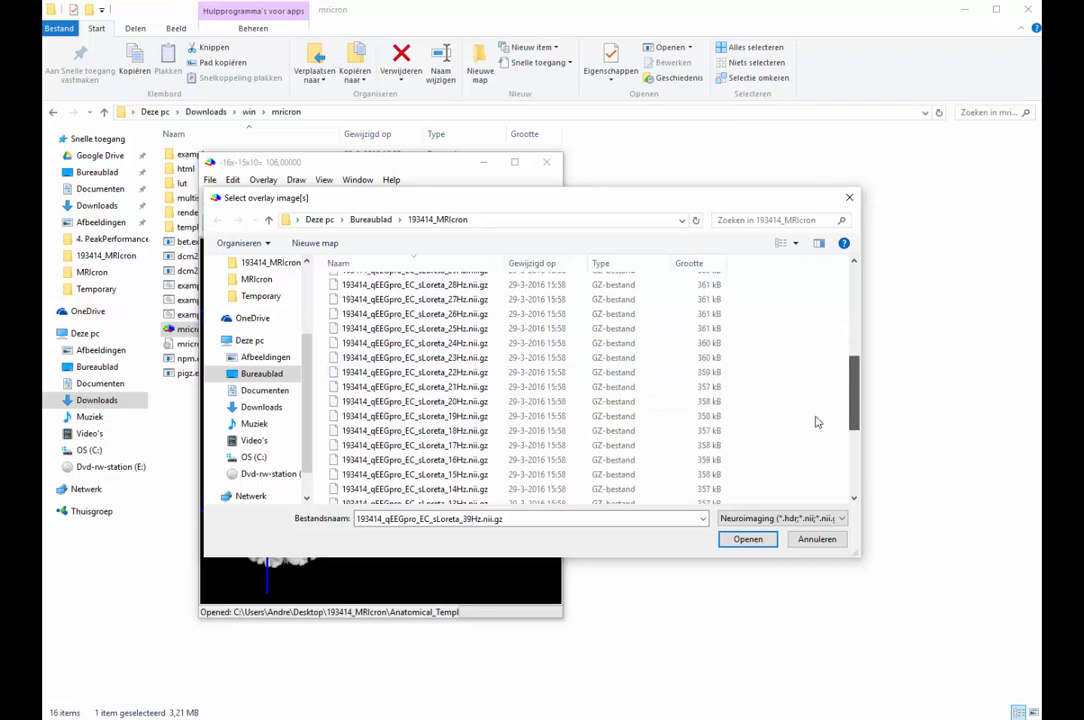
double_click(463, 446)
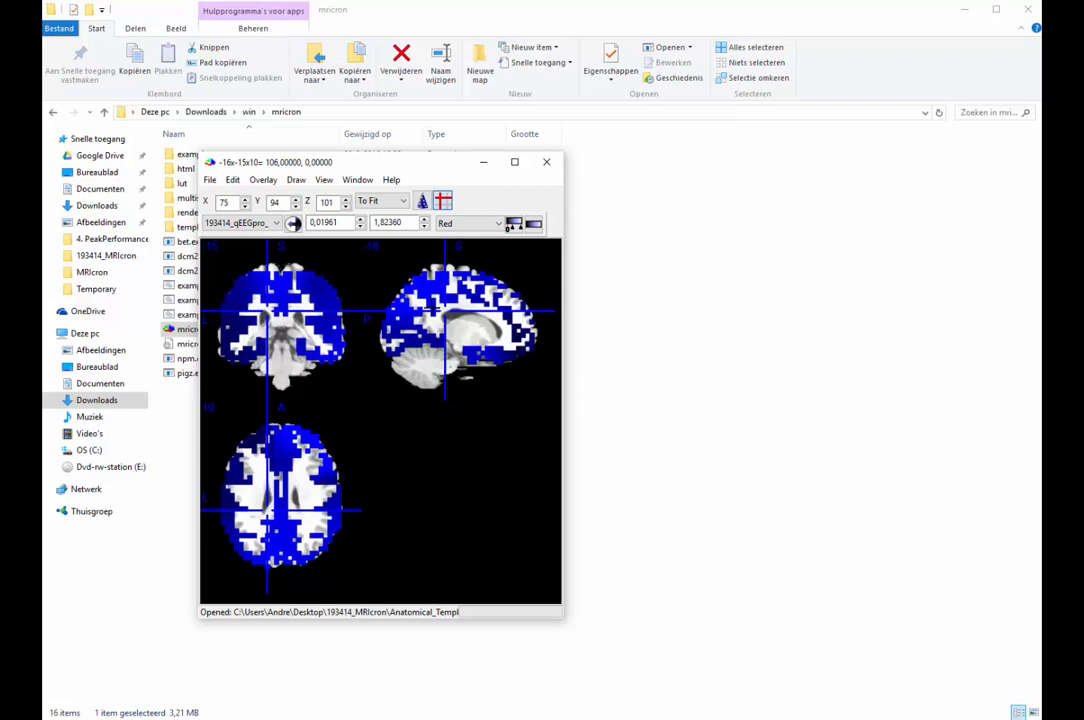
Turn off the "2D Smooth all" option for the displayed images.
click(351, 182)
mouse_move(327, 184)
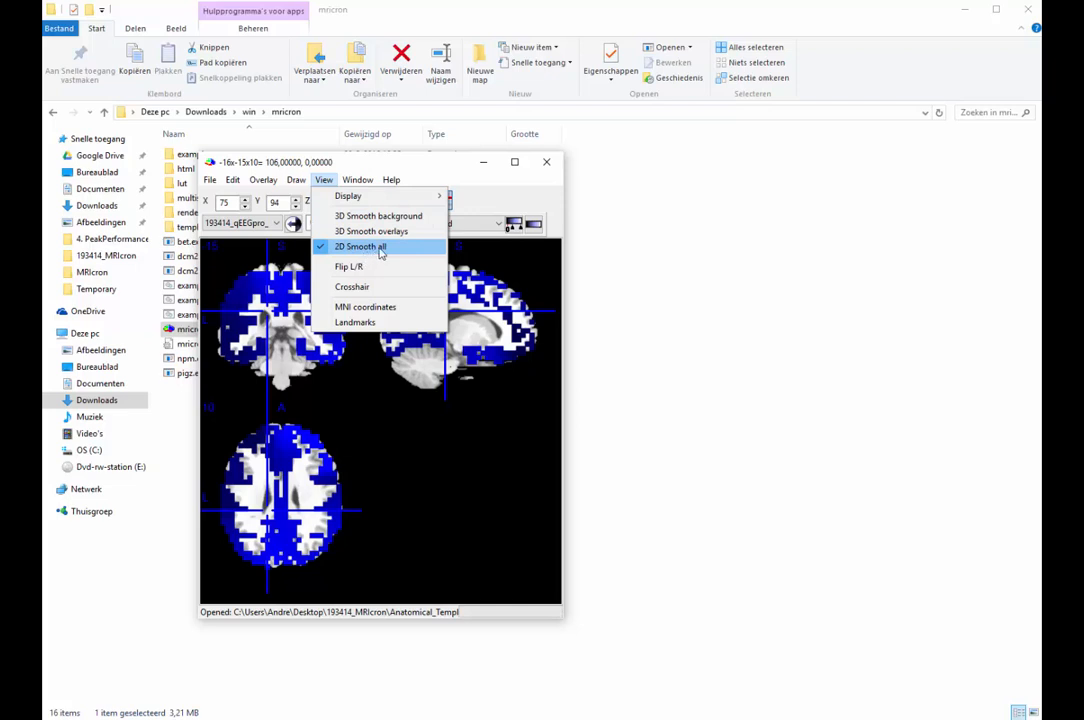
click(383, 250)
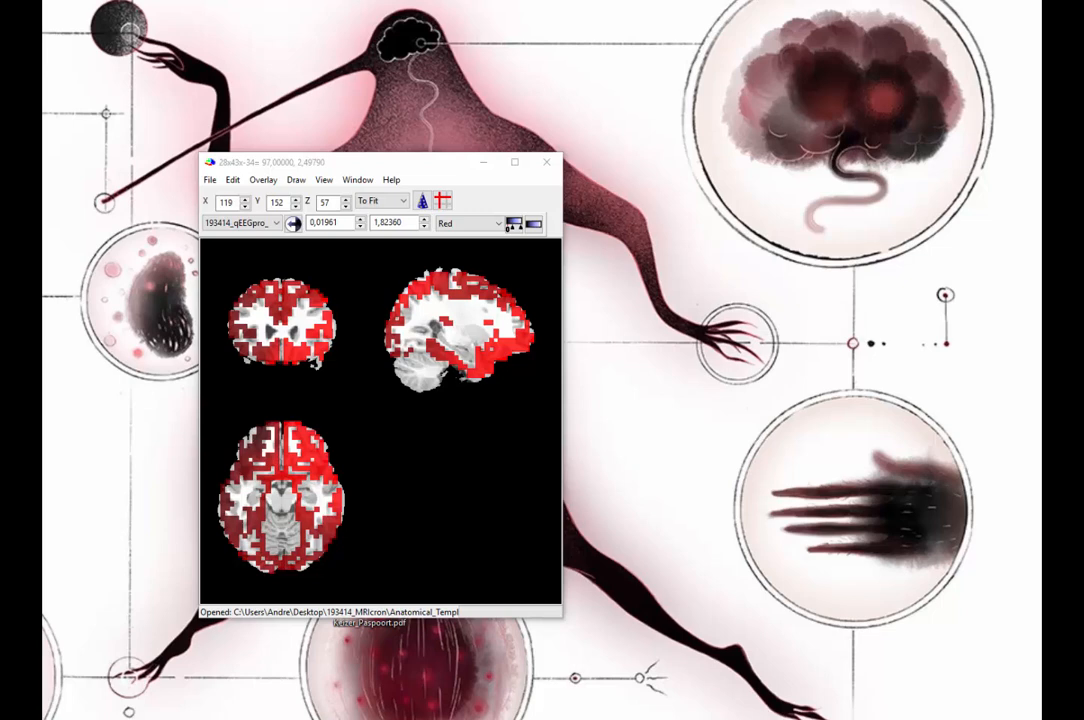
Set the overlay's intensity range from 2,4 to 3 and place the crosshair on the colored frontal region in the axial slice.
drag(343, 223, 309, 222)
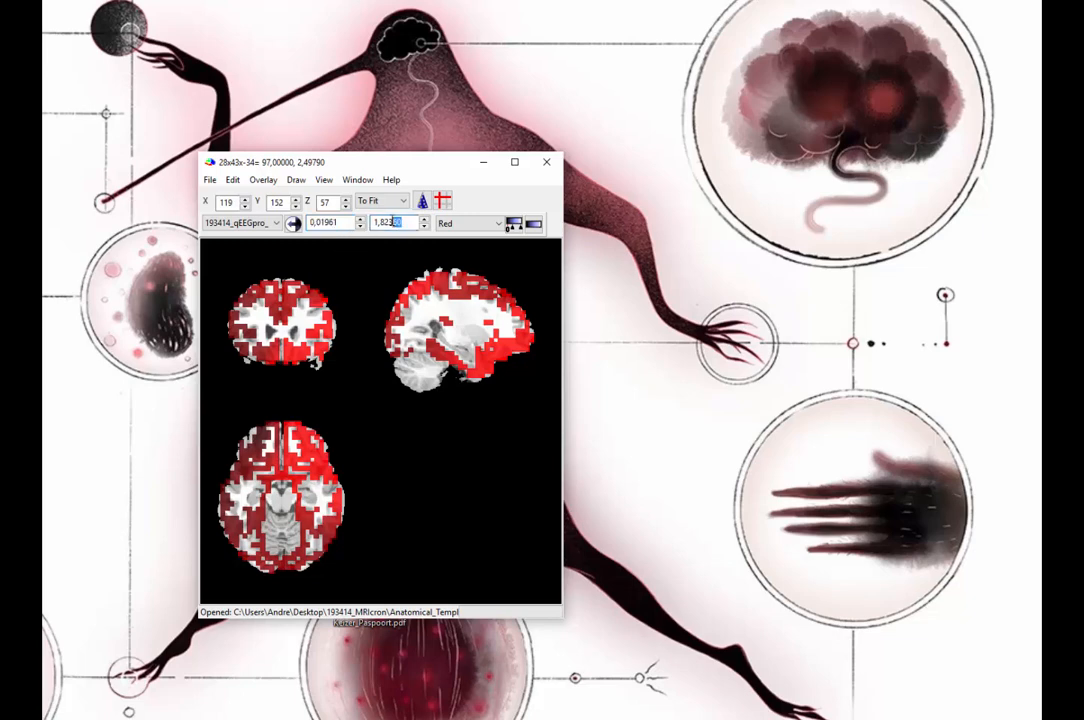
double_click(406, 222)
text(3)
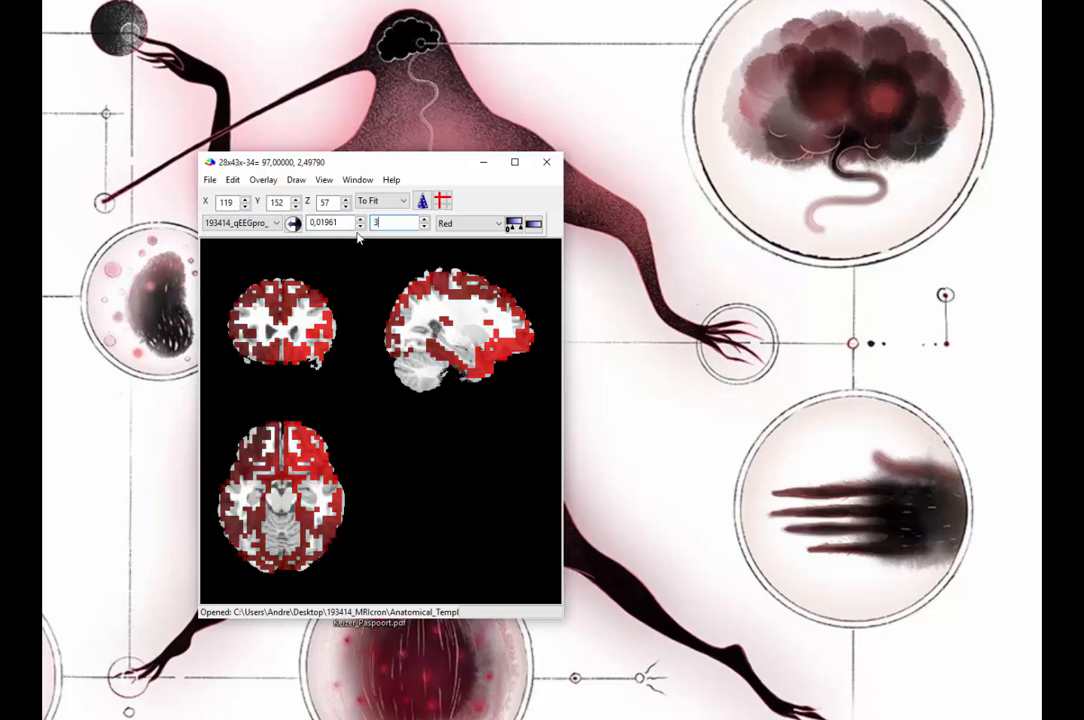
double_click(320, 222)
text(2,4)
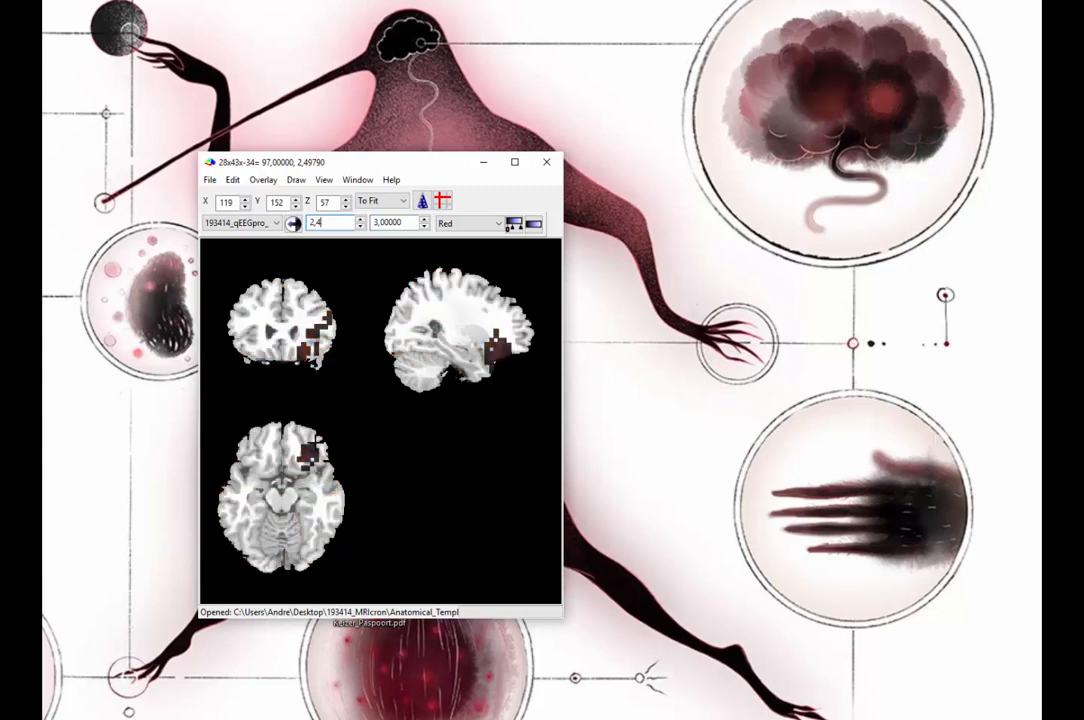
drag(312, 454, 312, 457)
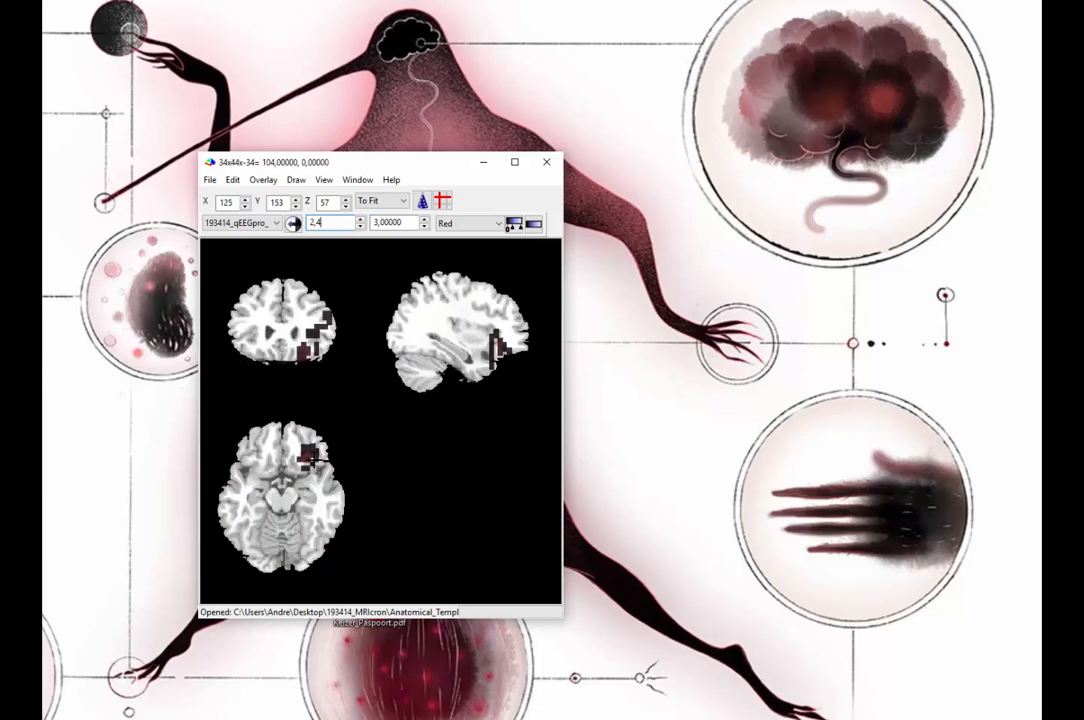
Adjust the crosshair on the frontal overlay region in the axial slice and change the overlay's color scheme to 3warm.
drag(311, 456, 313, 455)
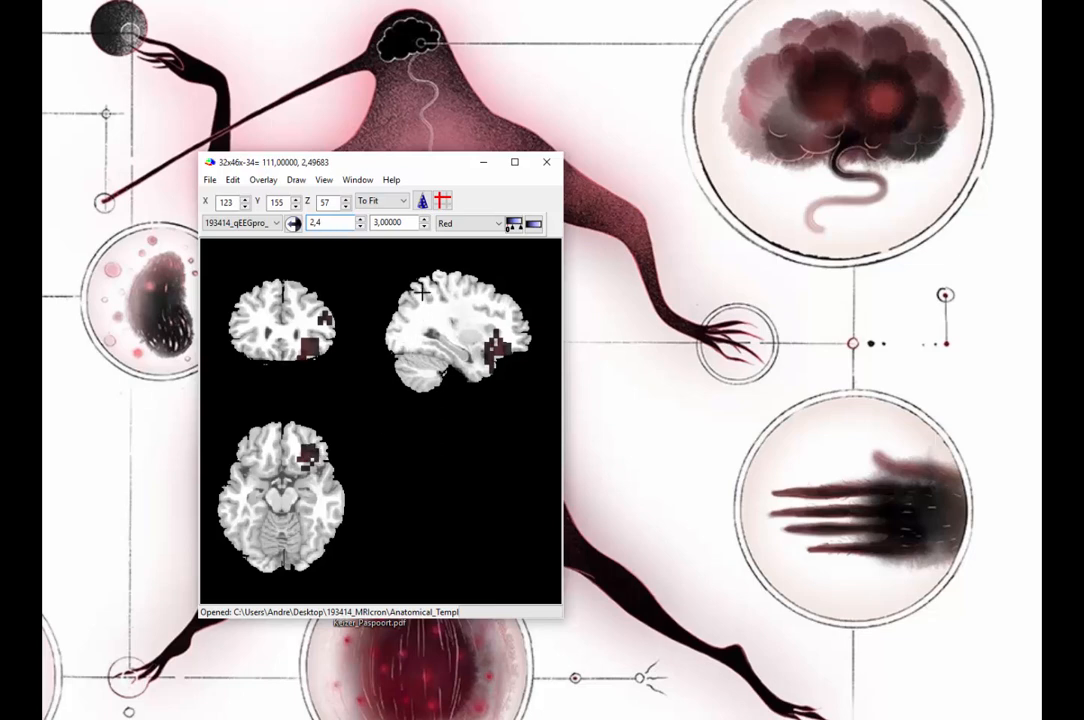
click(477, 226)
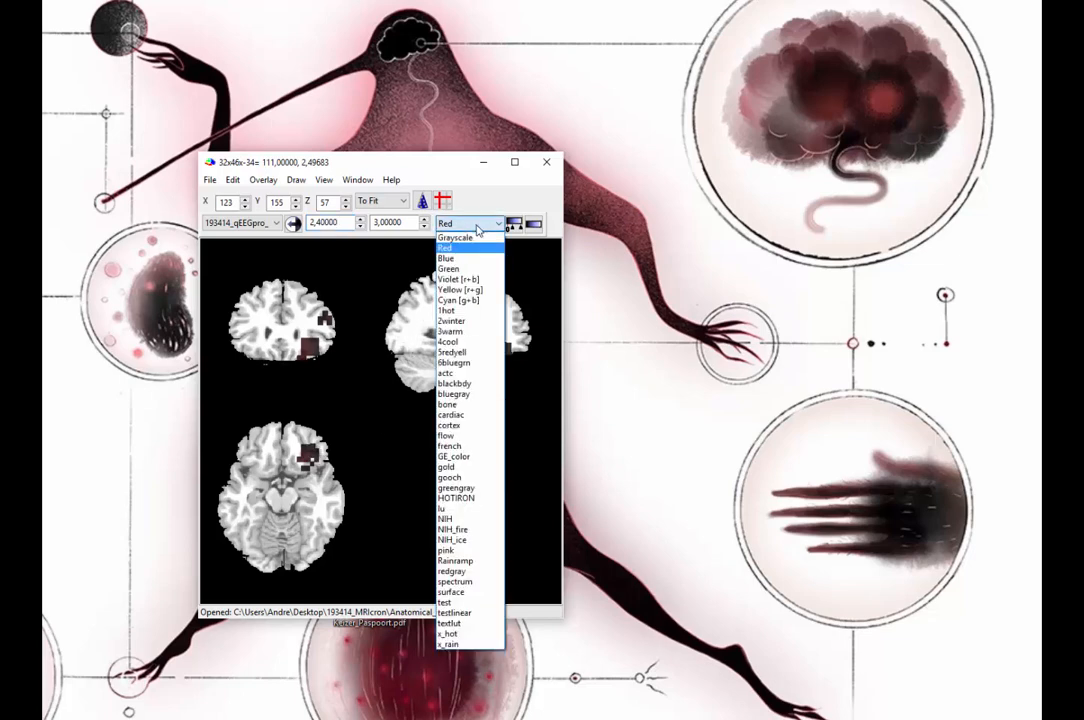
click(464, 333)
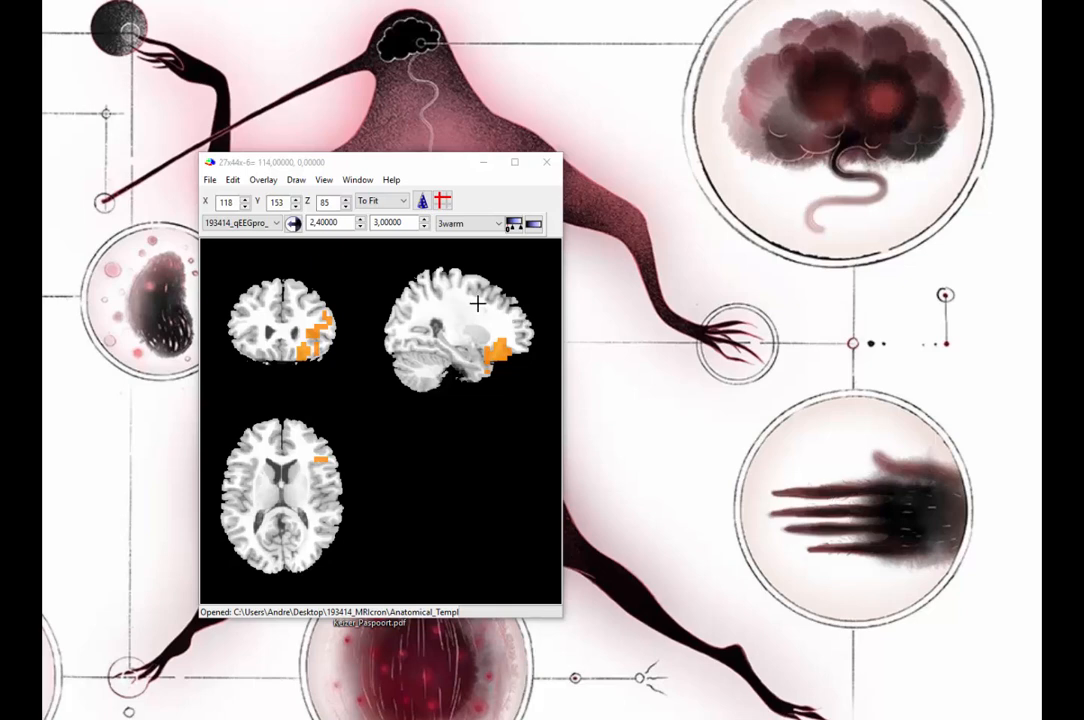
Open a 3D volume render of the brain with the overlay and generate it in high resolution.
click(357, 182)
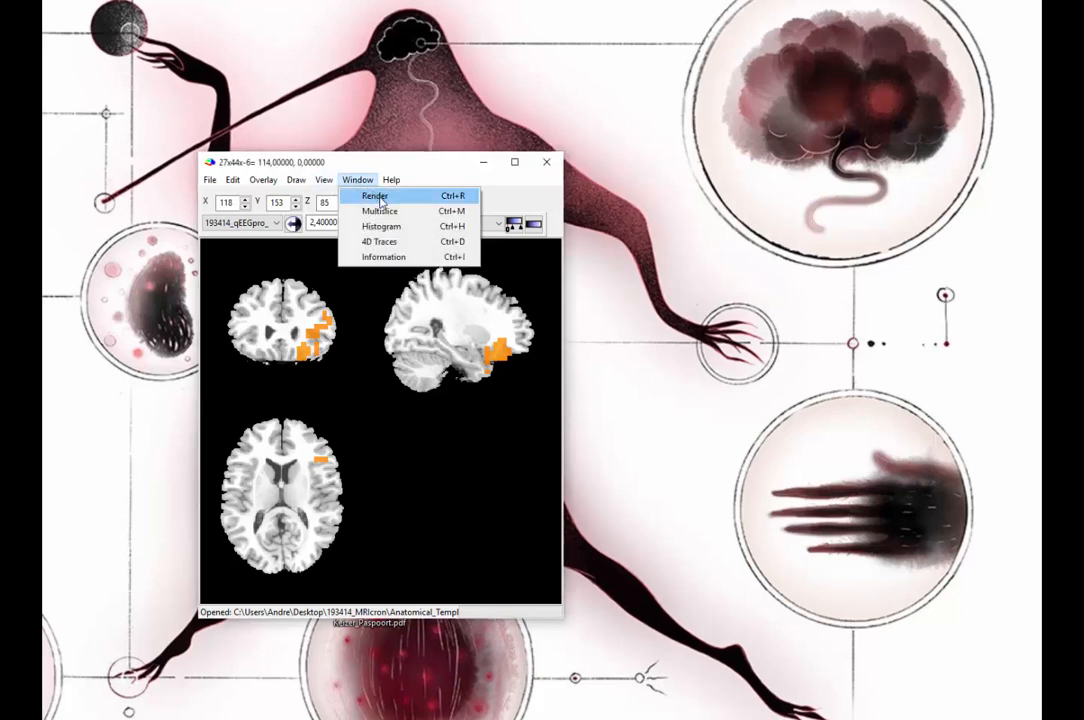
click(380, 197)
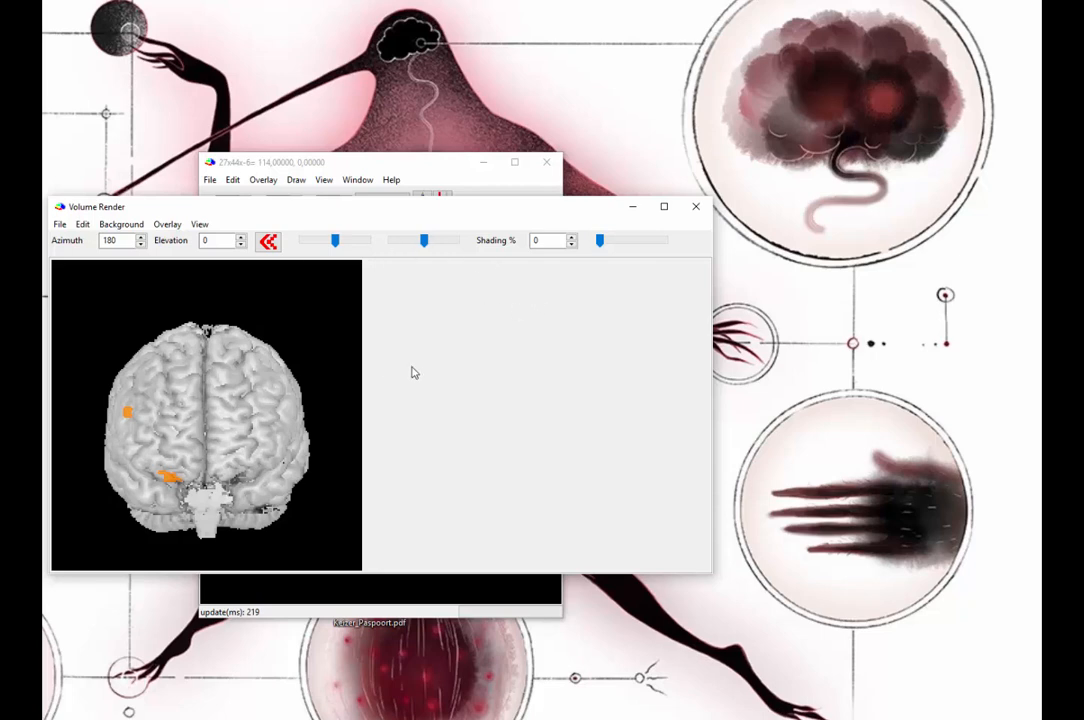
click(845, 618)
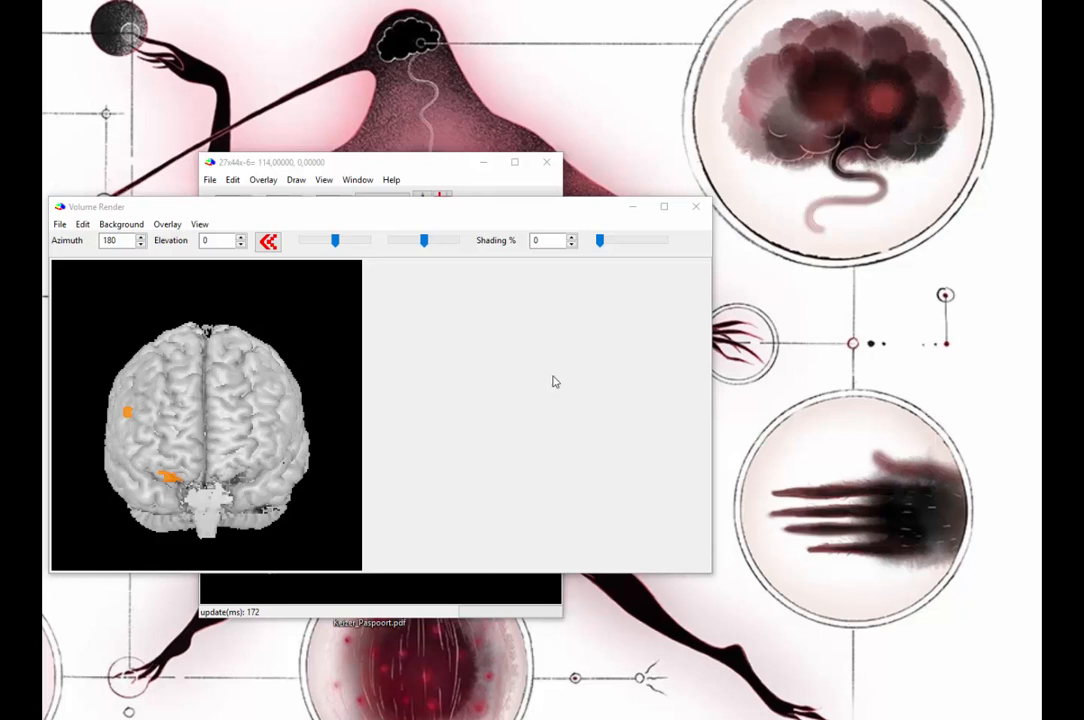
click(268, 244)
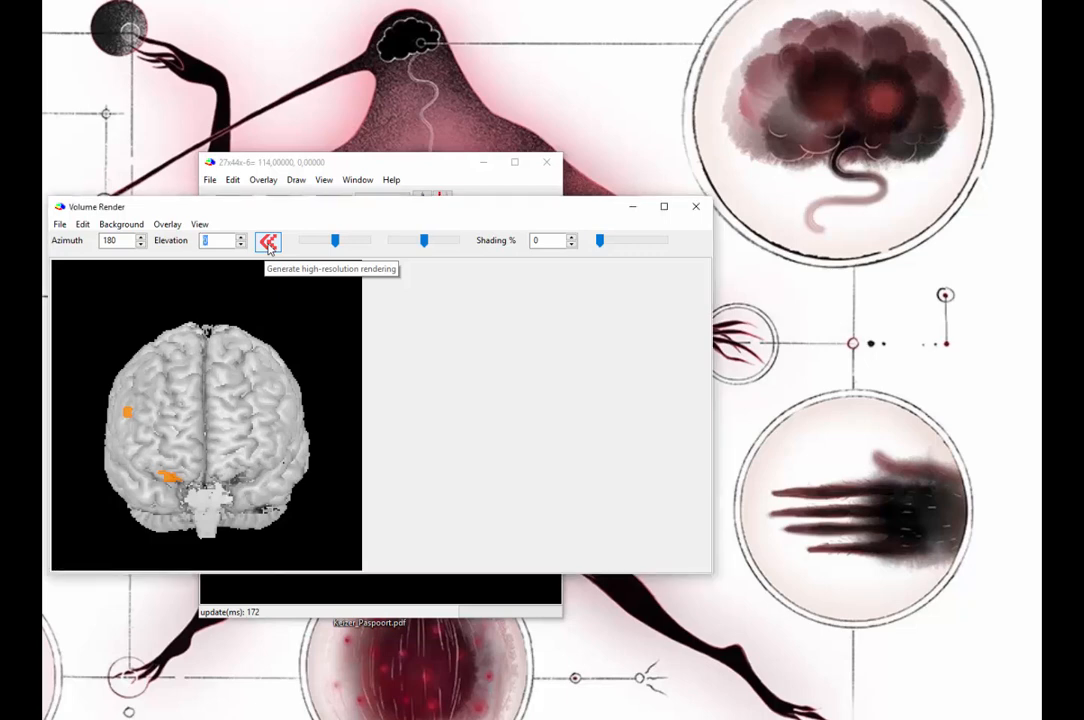
click(268, 248)
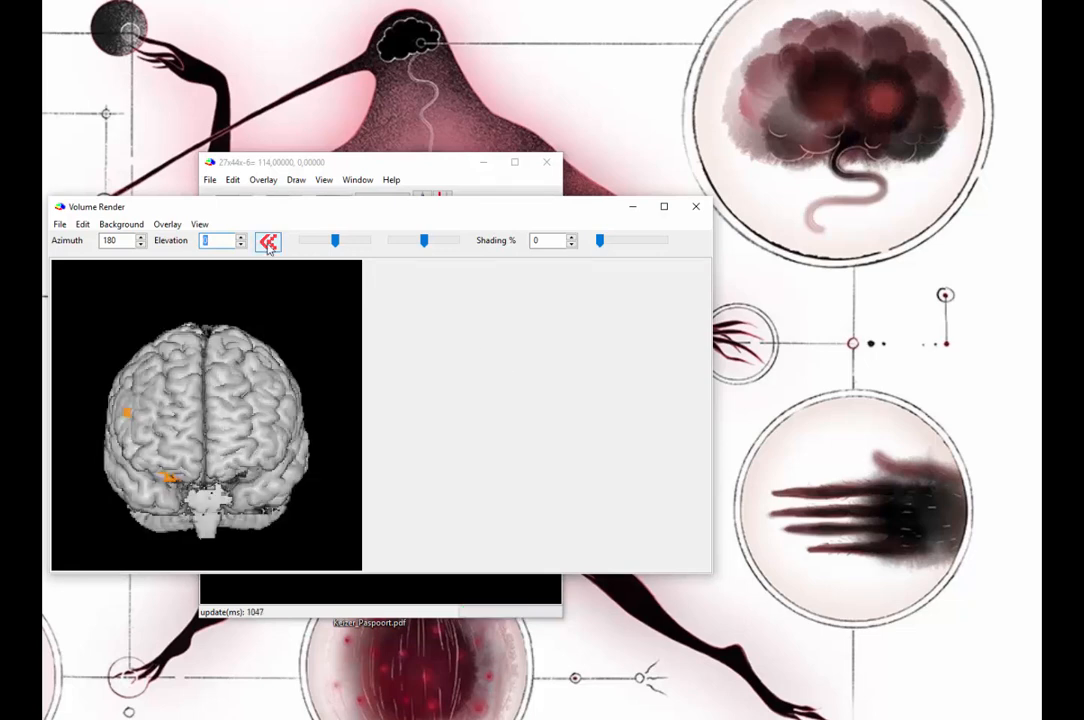
click(857, 514)
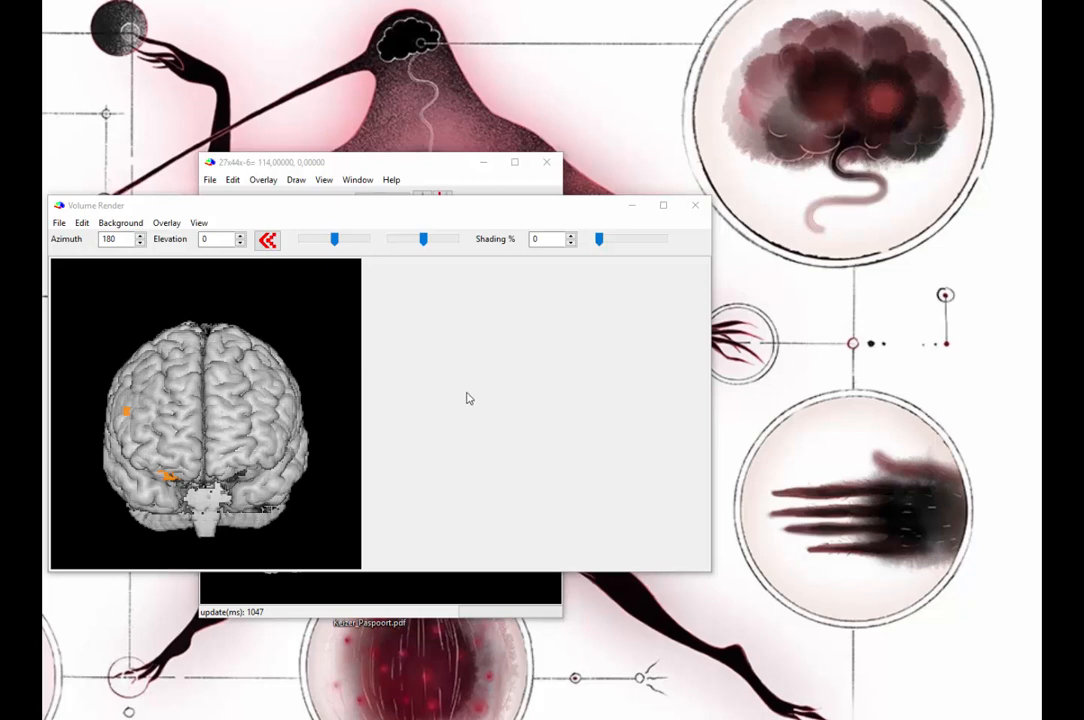
Rotate the rendered brain to azimuth 90, try views from above and below, and return the elevation to 0.
click(142, 244)
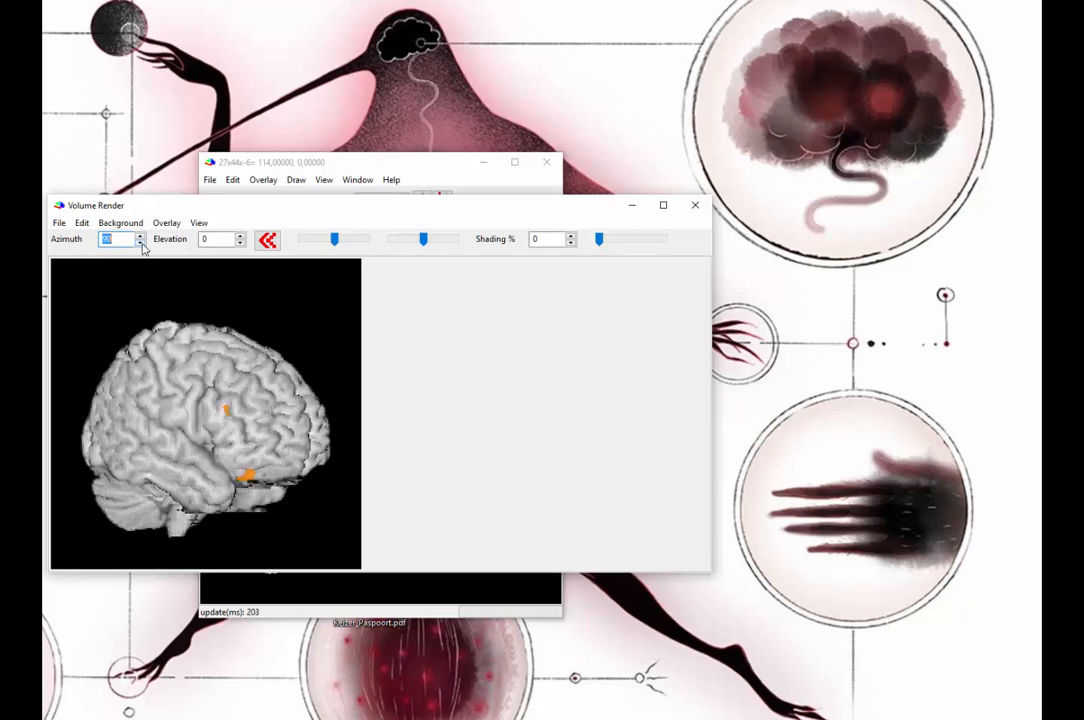
click(142, 244)
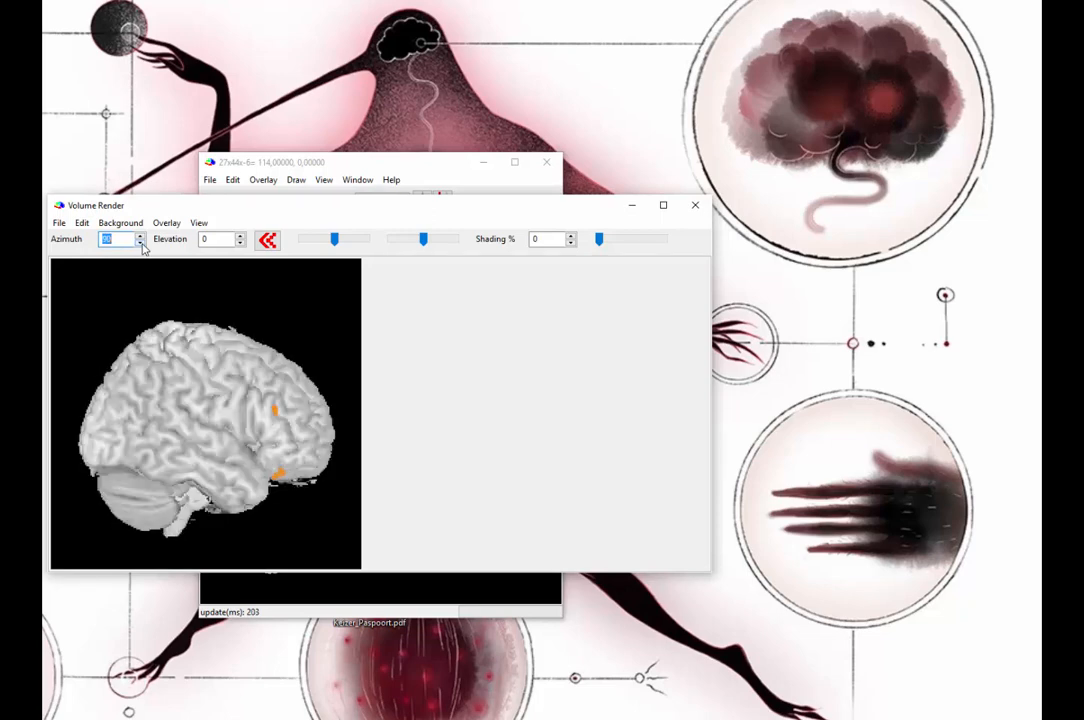
click(240, 237)
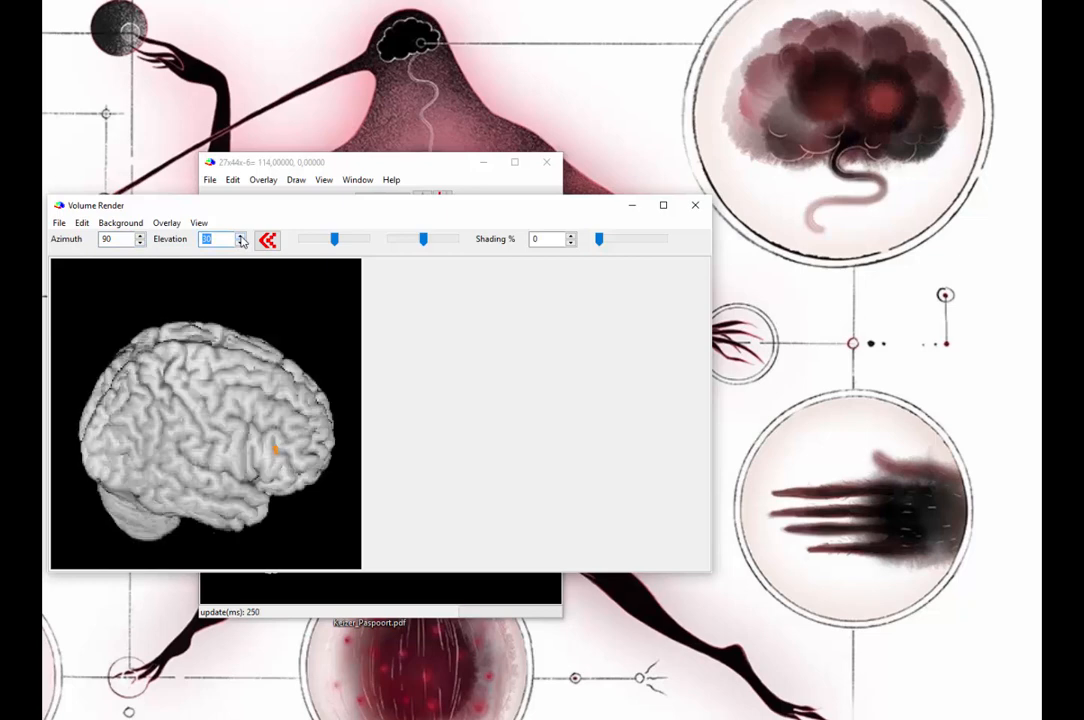
click(240, 237)
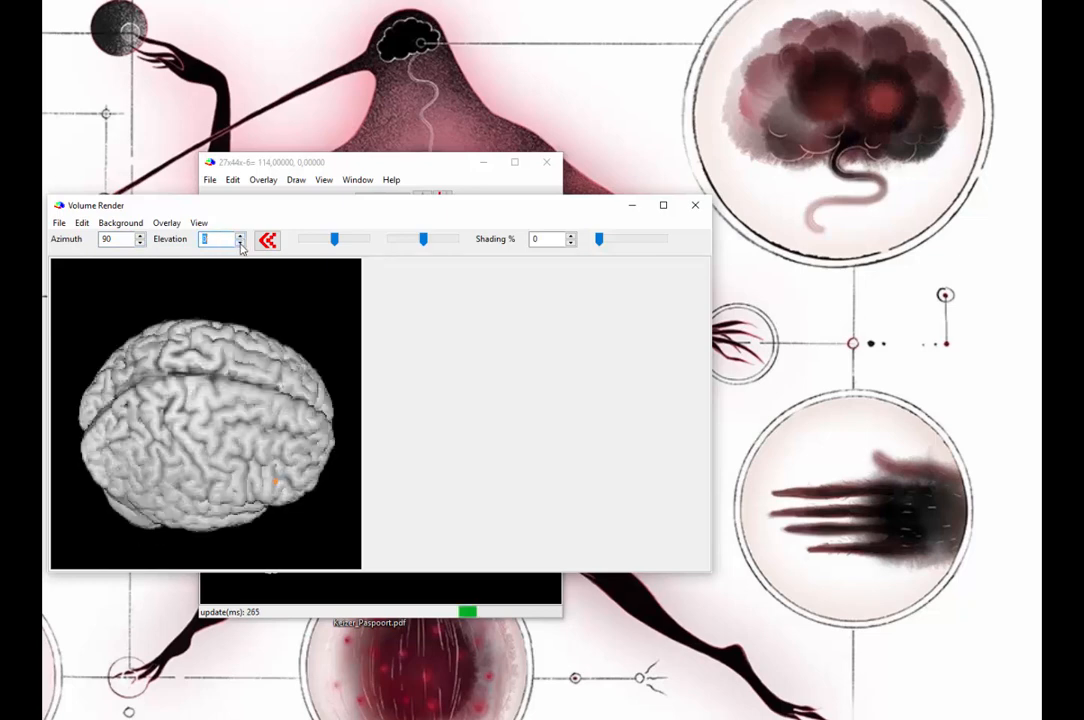
click(240, 245)
click(240, 245)
click(240, 245)
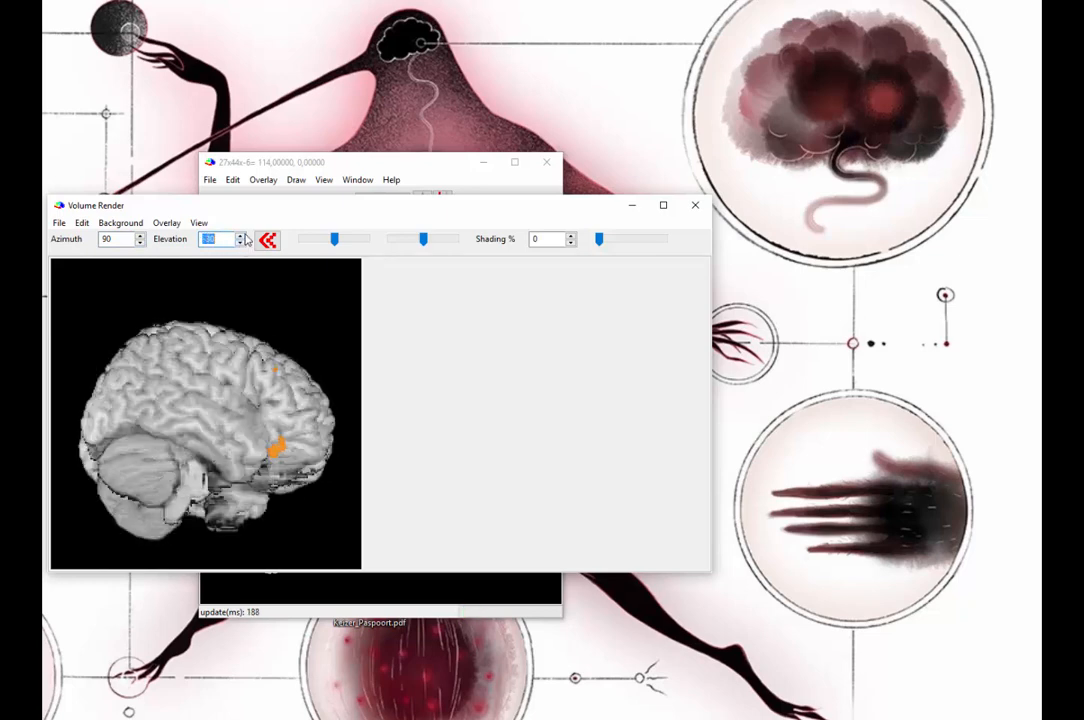
click(240, 235)
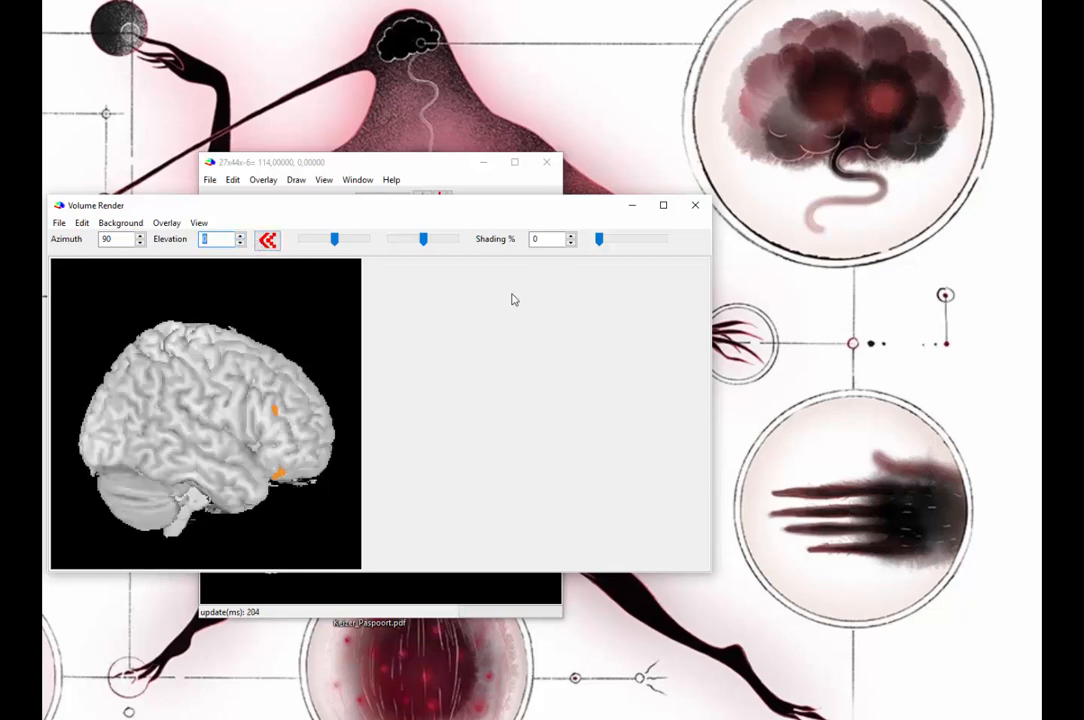
Clip into the rendered brain to inspect the overlay inside it, and restore the full unclipped surface.
click(600, 241)
drag(604, 241, 627, 247)
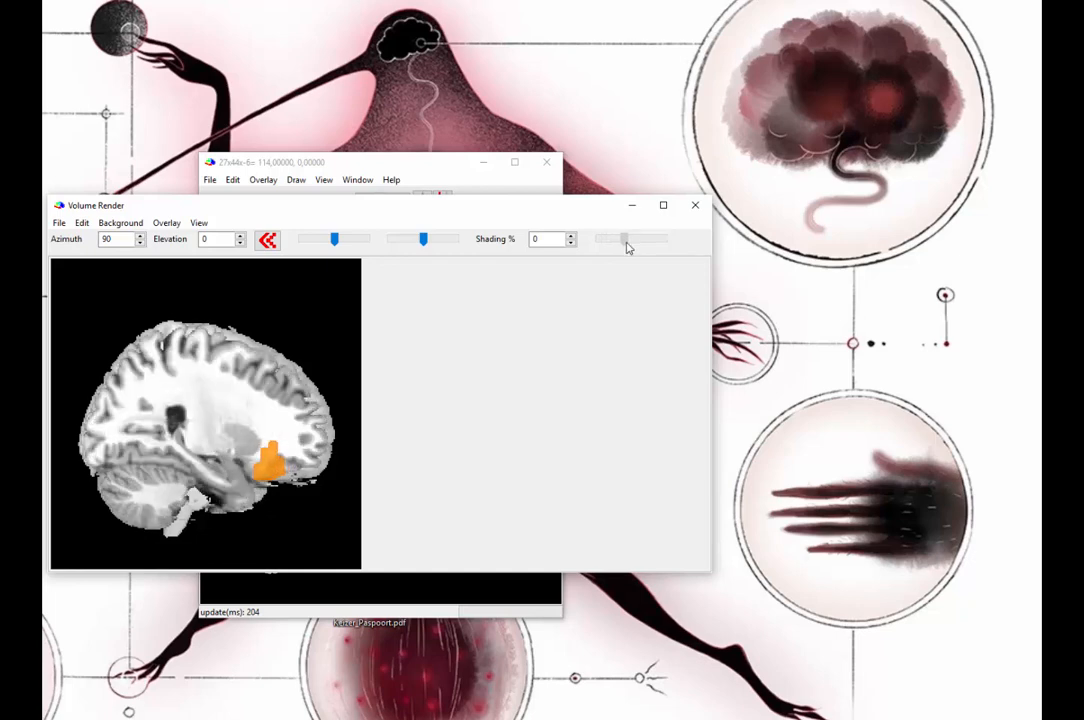
drag(627, 247, 590, 250)
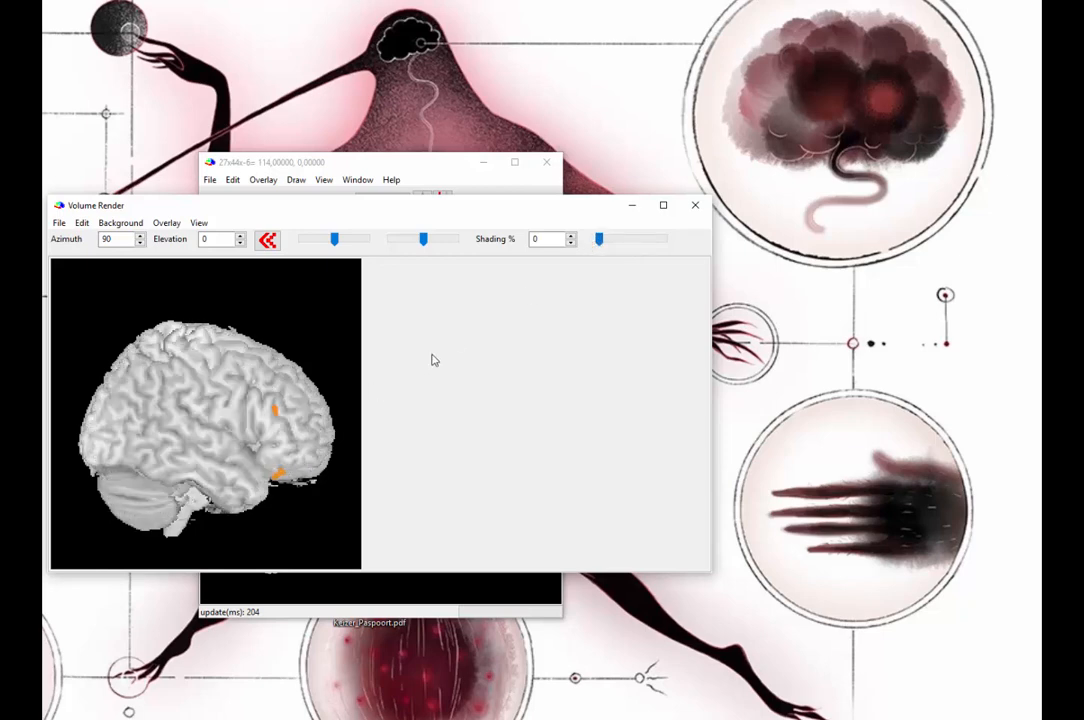
Set the render's shading to 40% and regenerate the high-resolution rendering.
click(571, 242)
click(570, 237)
click(570, 237)
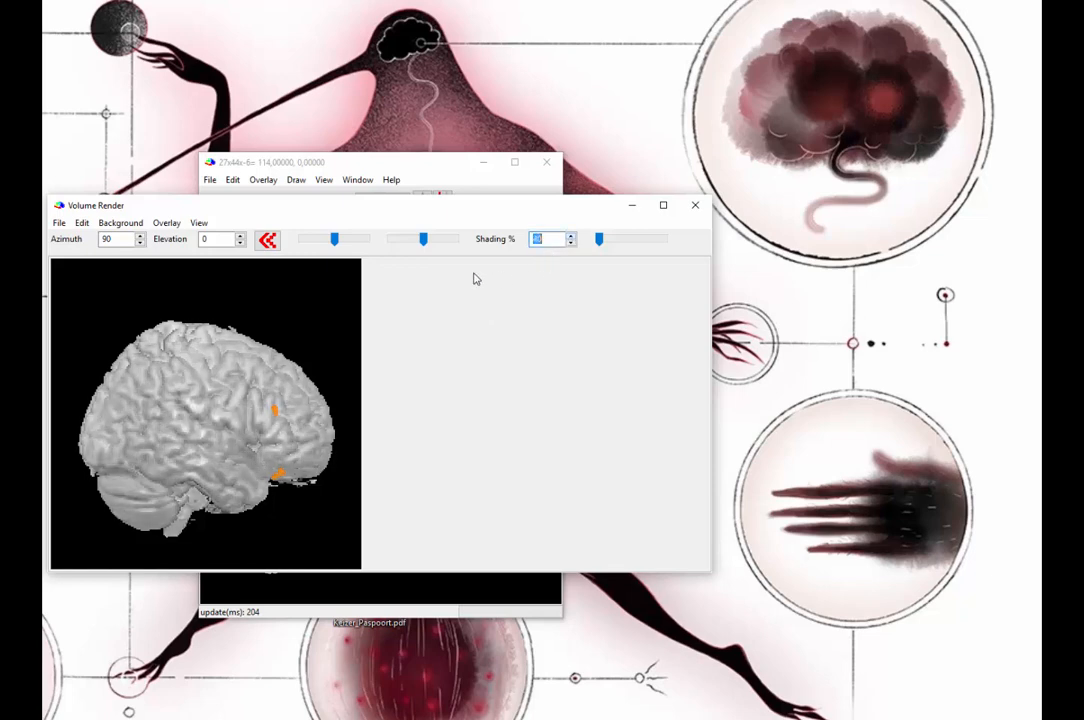
click(268, 241)
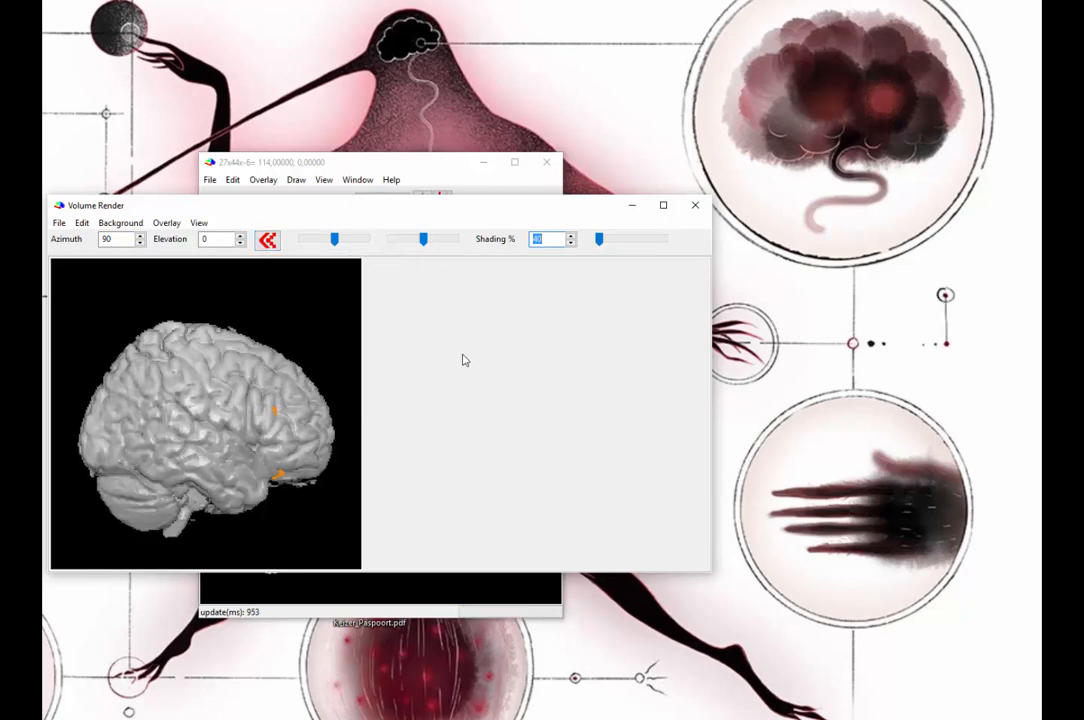
click(852, 469)
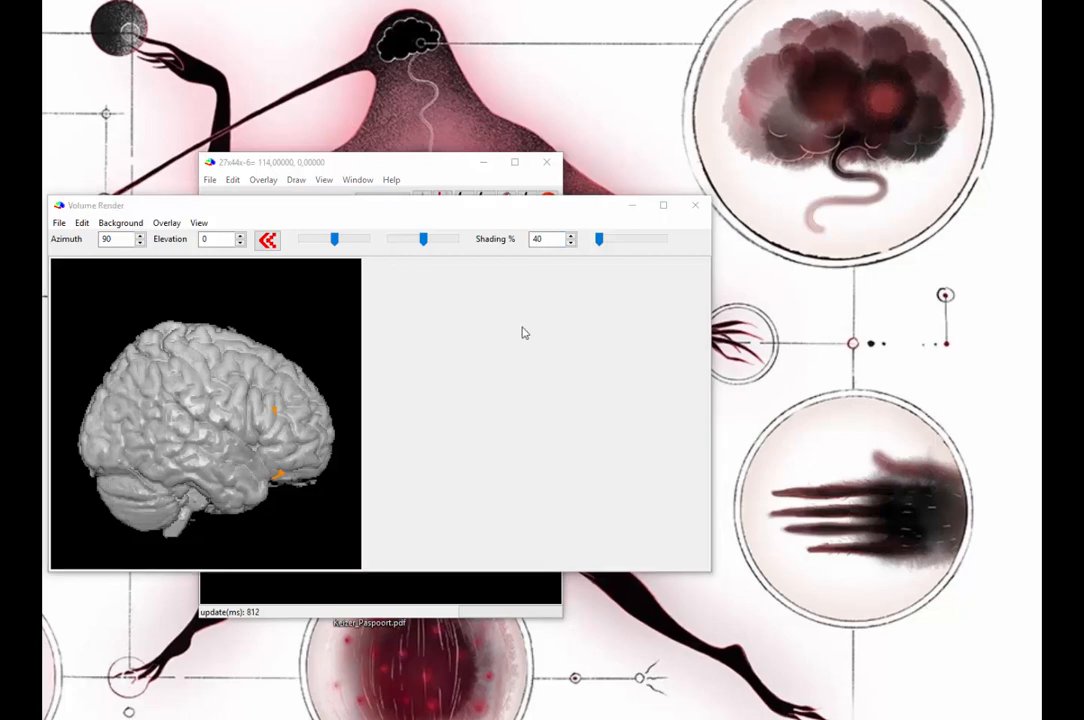
Enable a cutout in the rendered brain, apply the default cutout settings, and preview it.
click(200, 223)
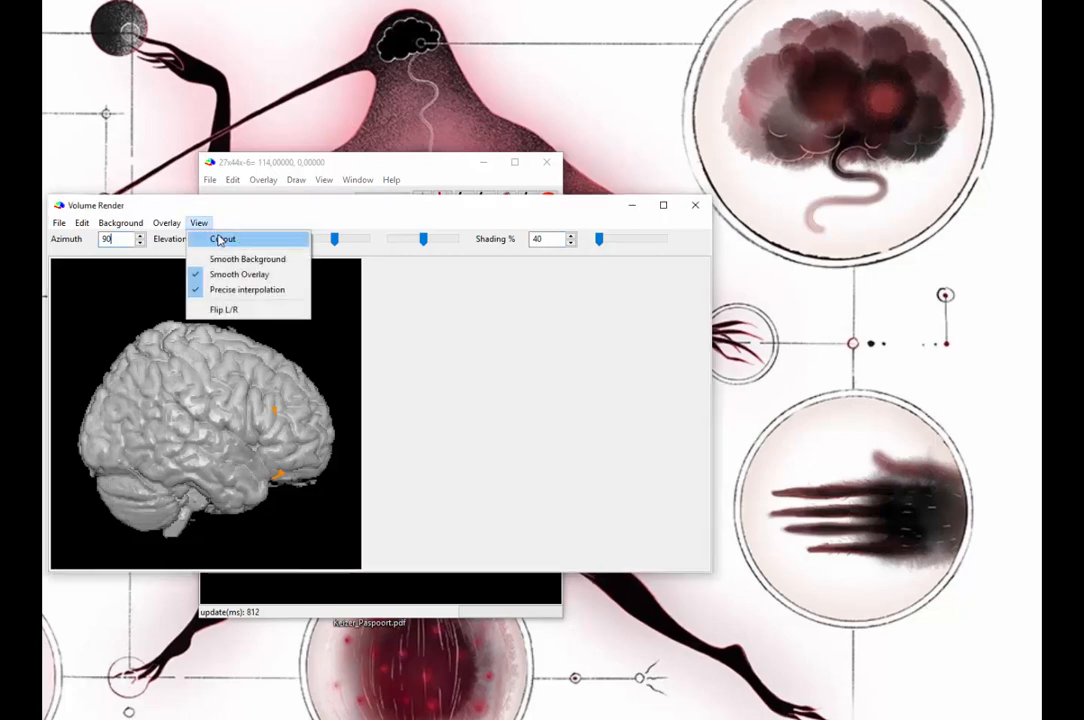
click(220, 241)
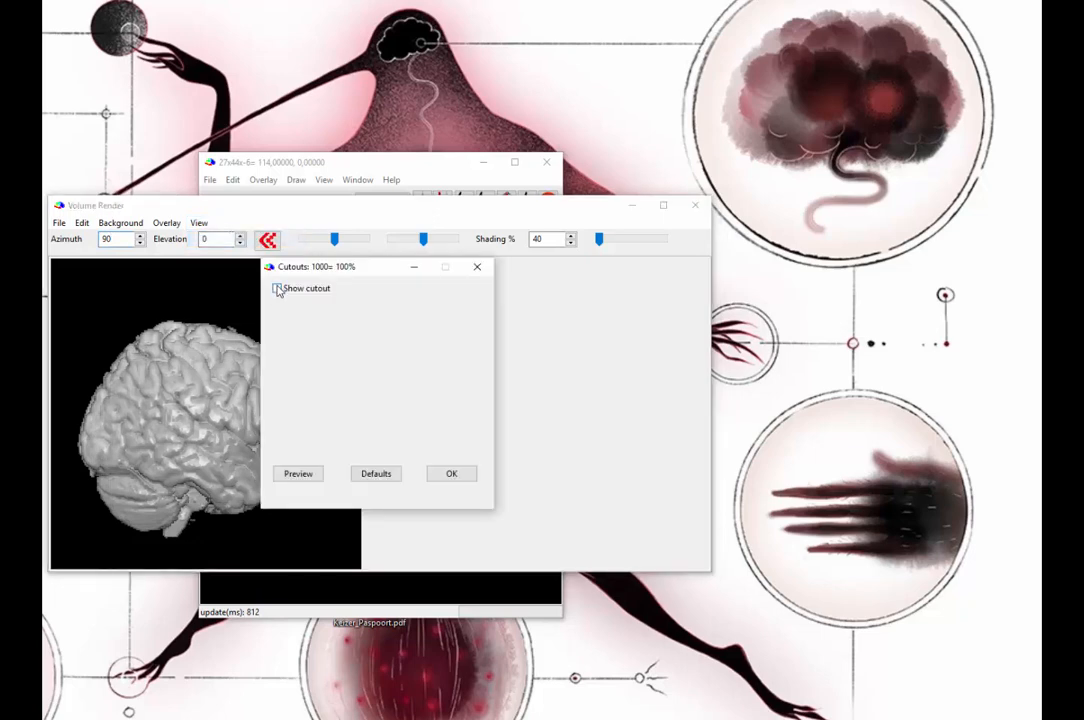
click(277, 289)
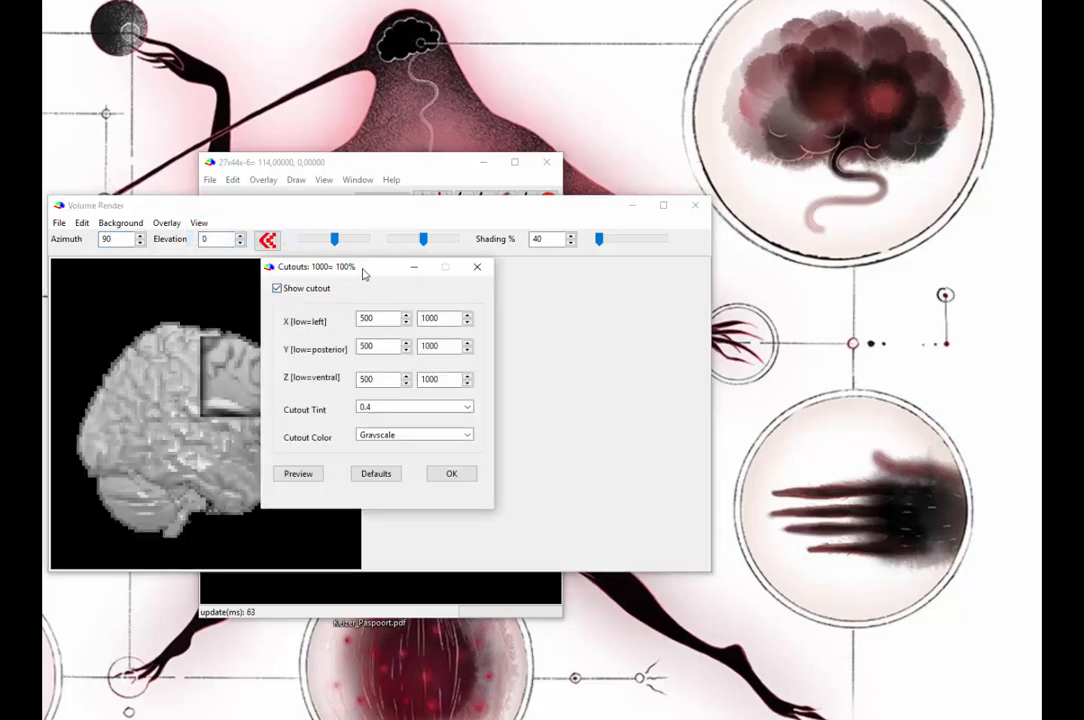
drag(363, 273, 538, 290)
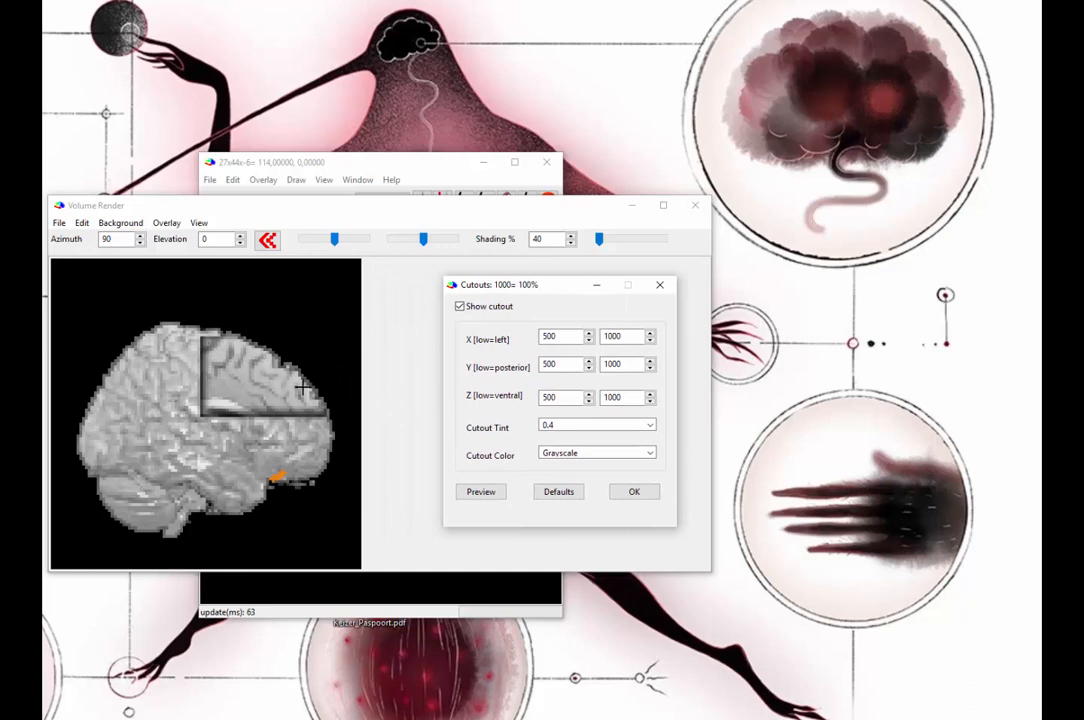
click(550, 494)
click(490, 492)
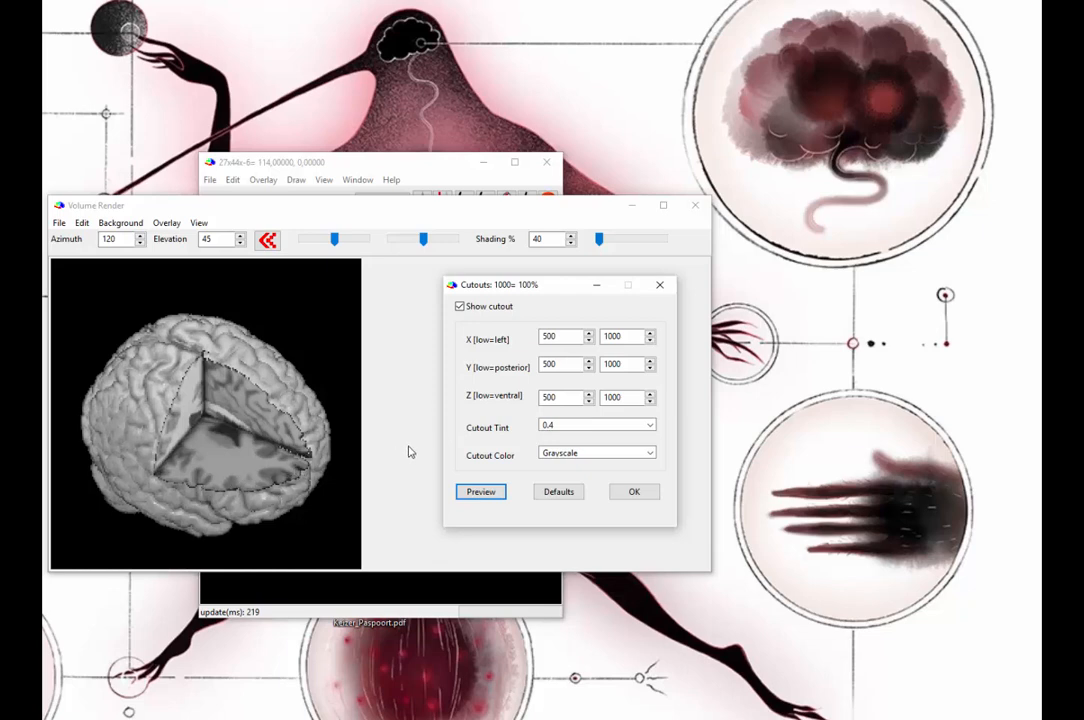
Lower the cutout's ventral Z limit to 300 so it reaches the overlay region, and accept the cutout settings.
double_click(556, 397)
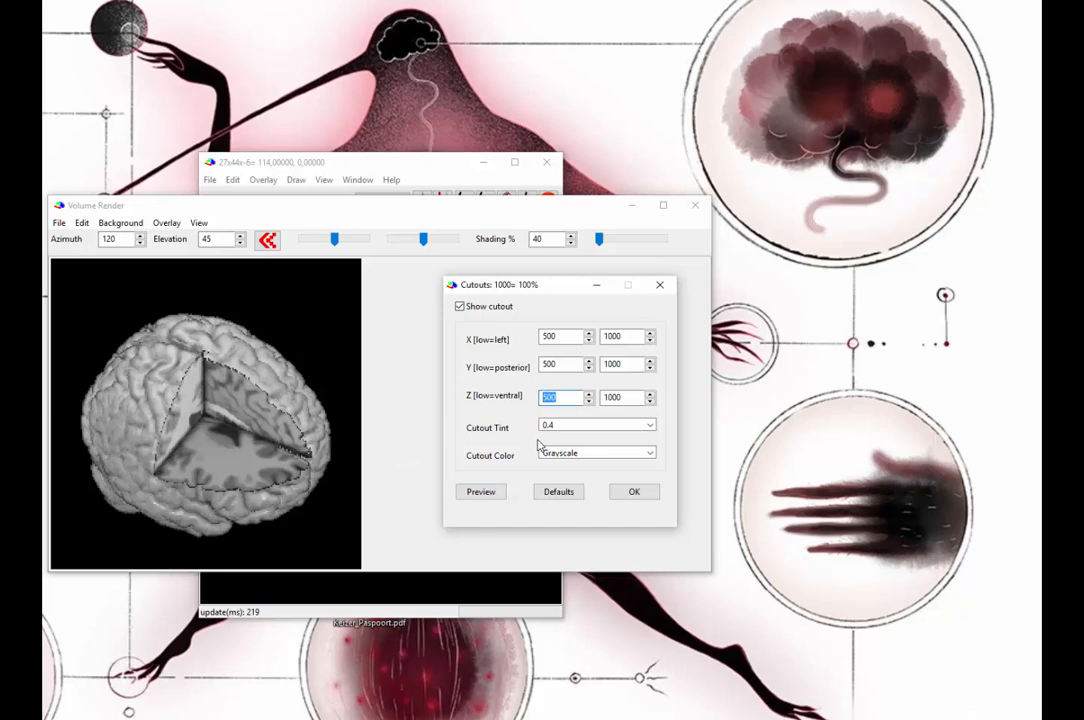
text(400)
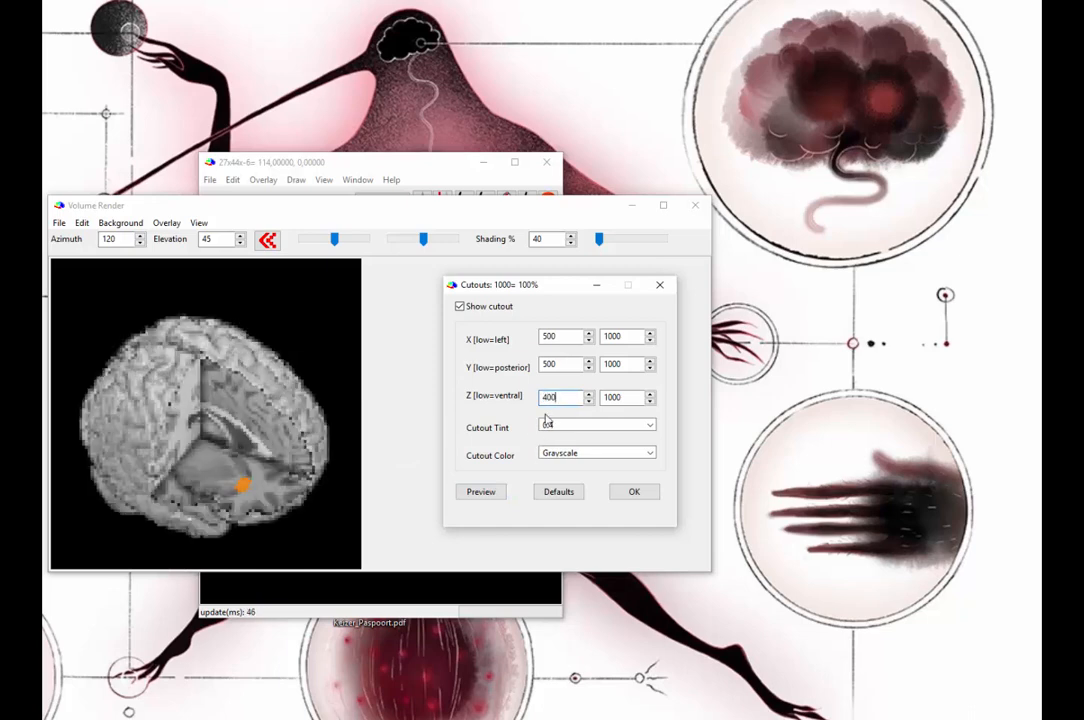
drag(571, 398, 525, 418)
text(300)
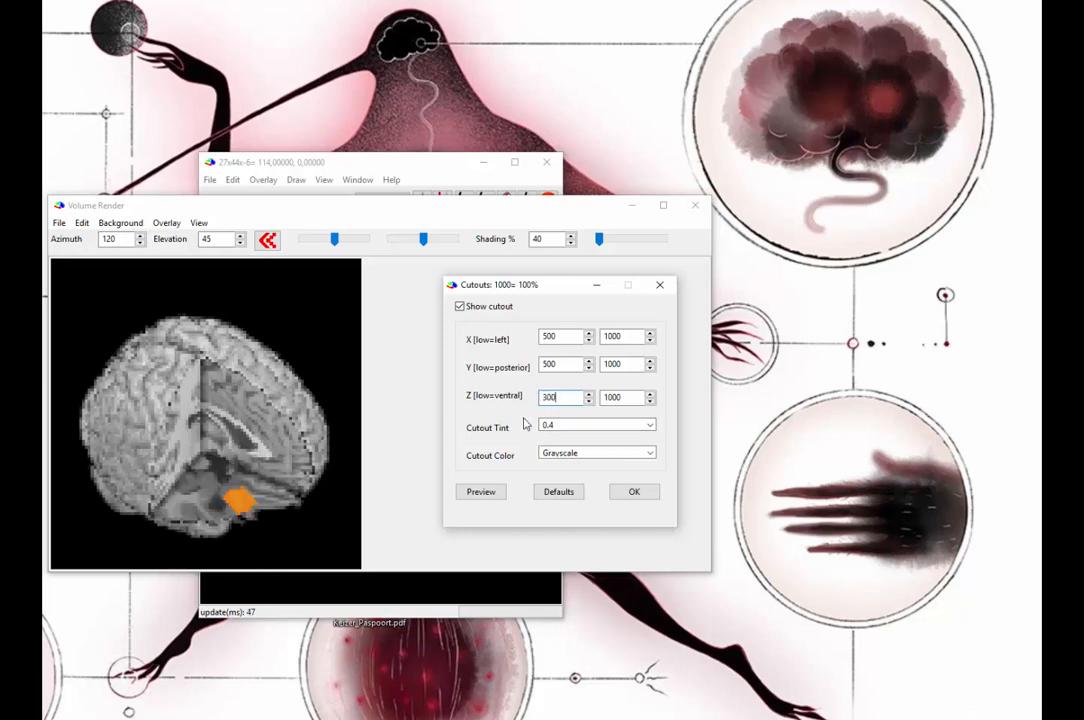
click(642, 495)
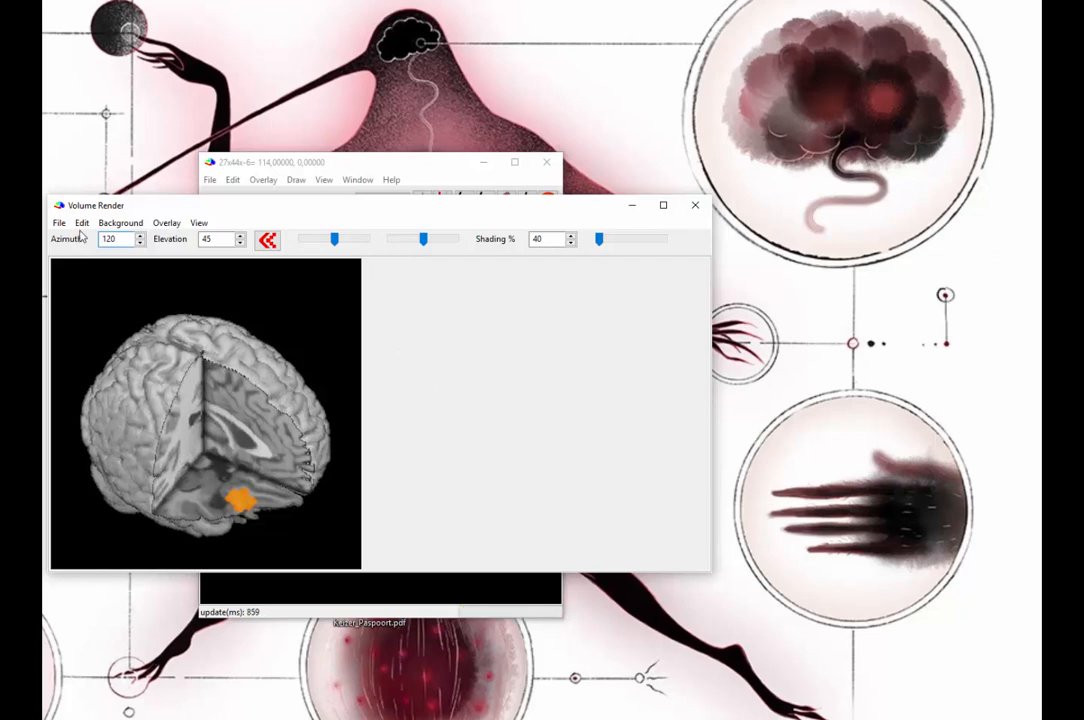
click(59, 224)
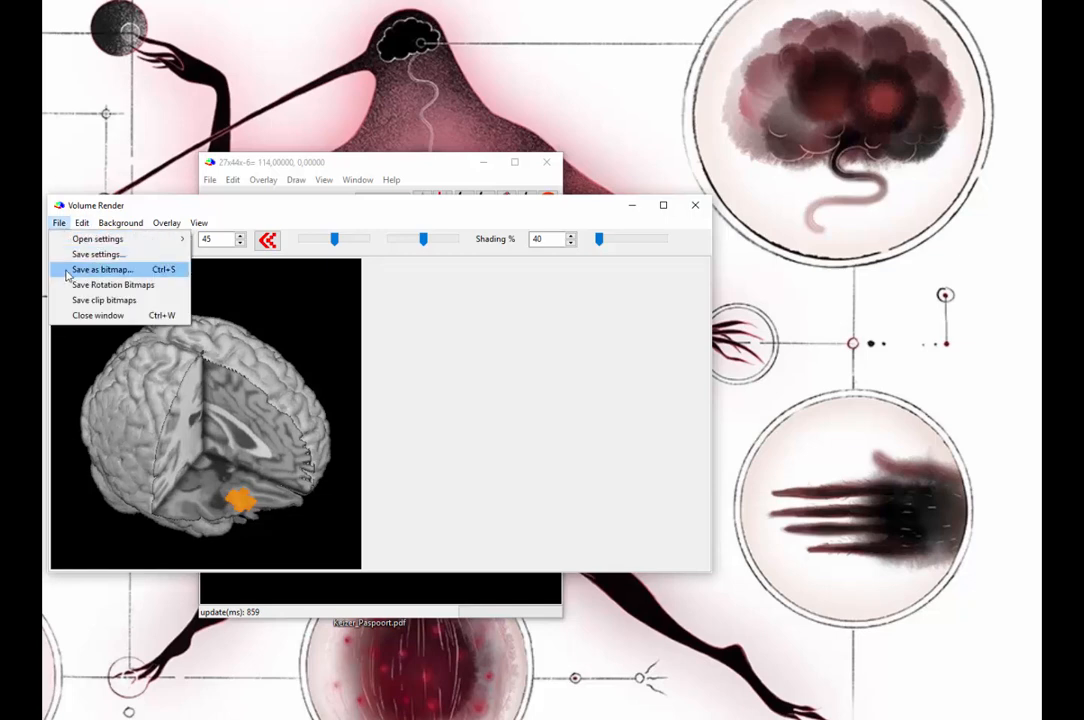
click(70, 270)
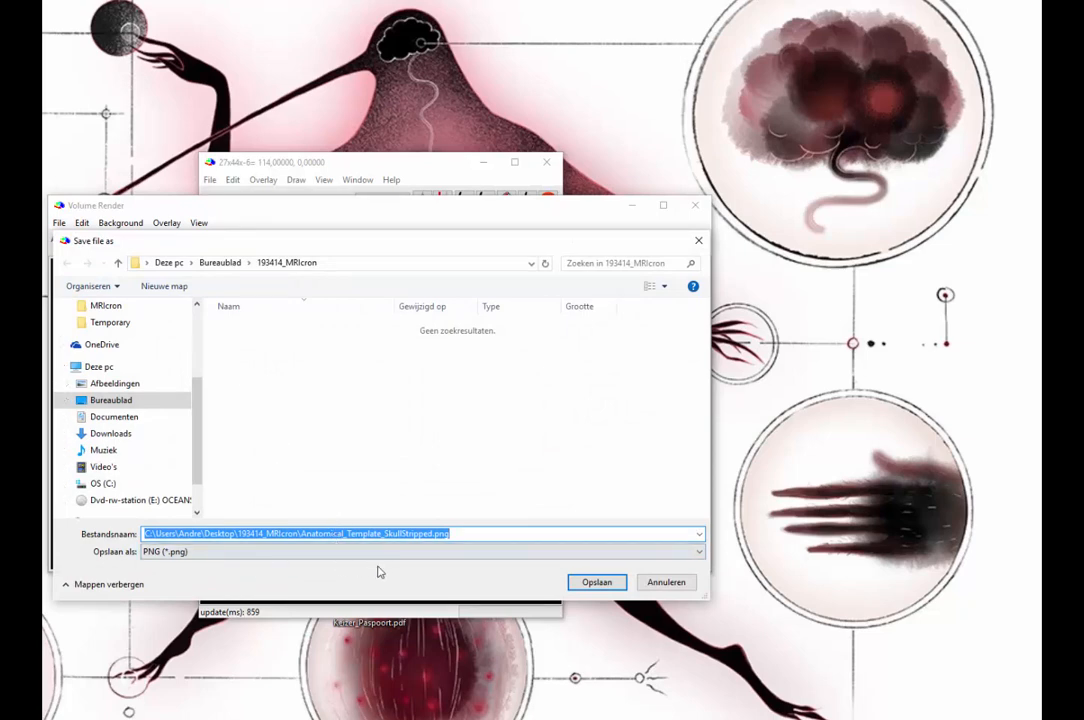
click(665, 582)
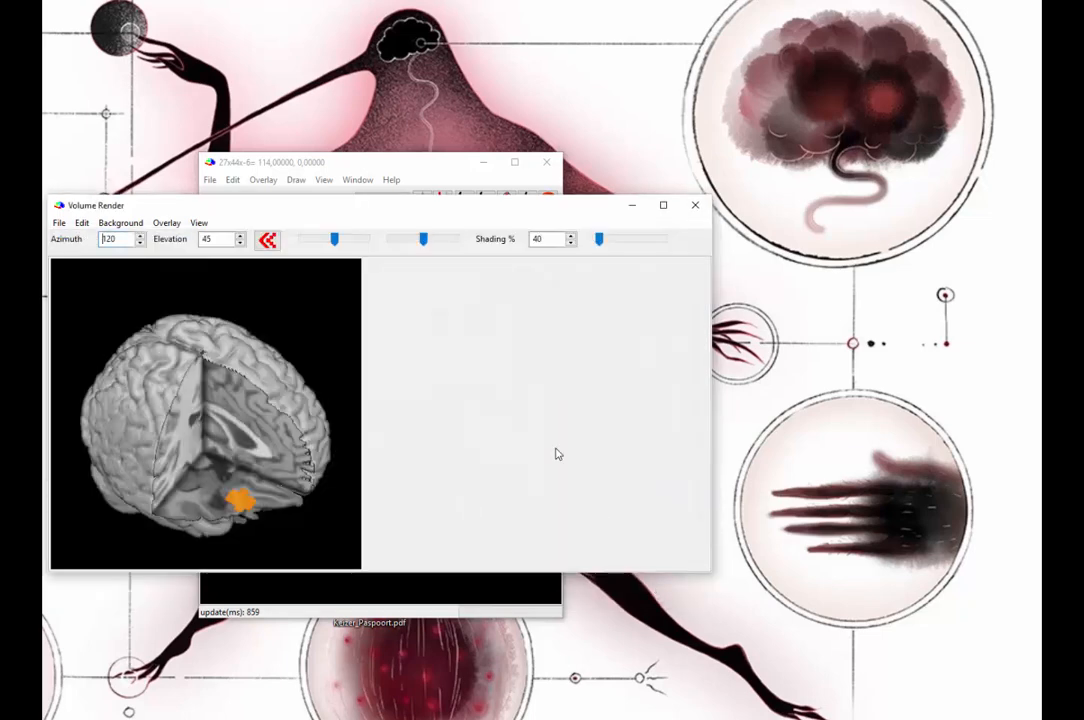